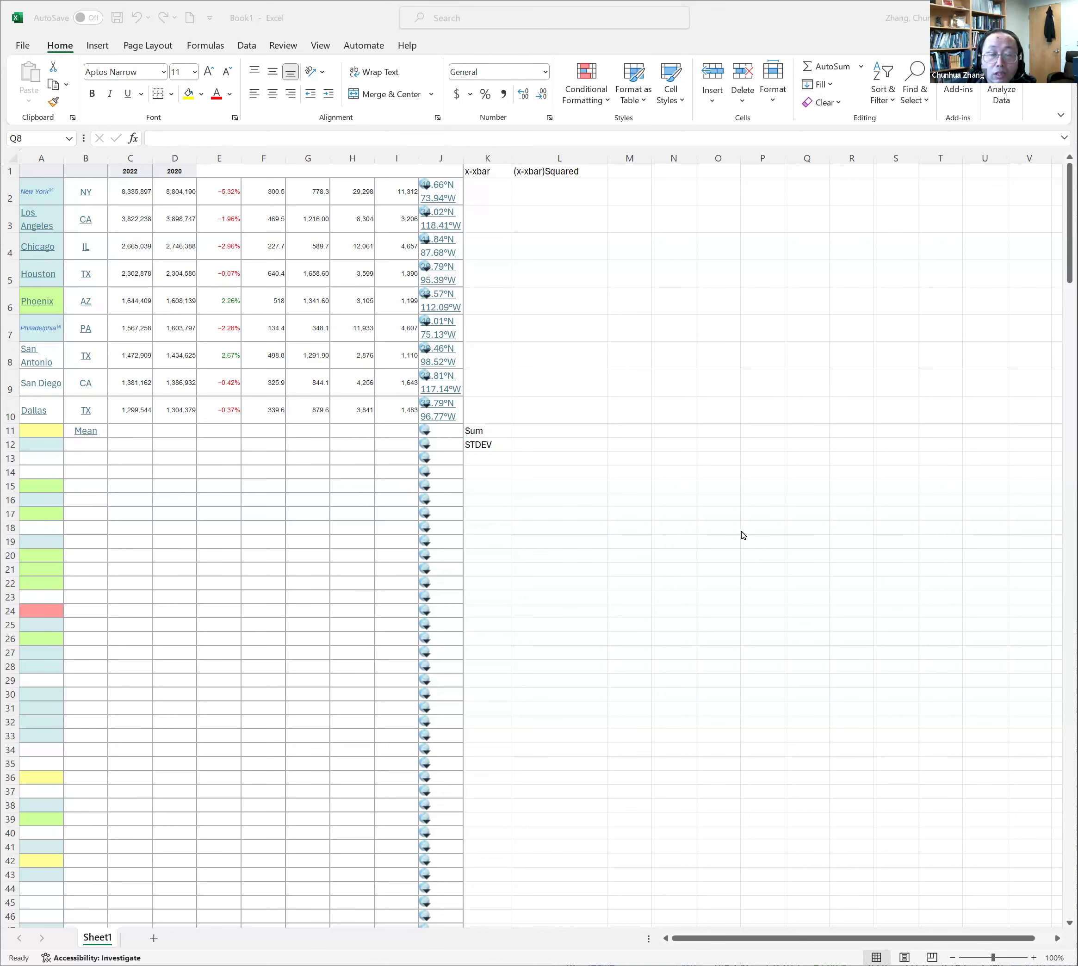
Calculate the mean of the 2022 city populations in C11 with =average(C2:C10)
scroll(179, 465, "down", 1)
scroll(176, 423, "down", 1)
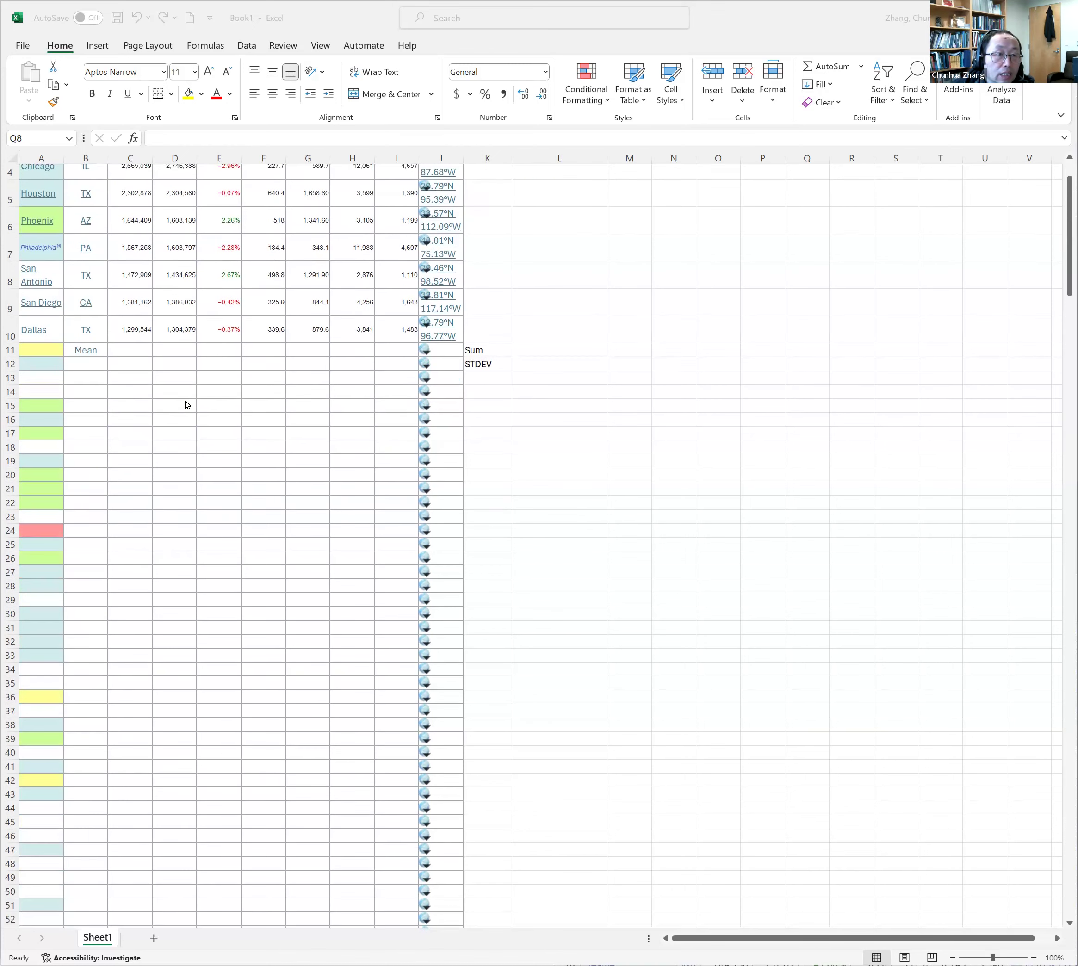
scroll(187, 402, "up", 3)
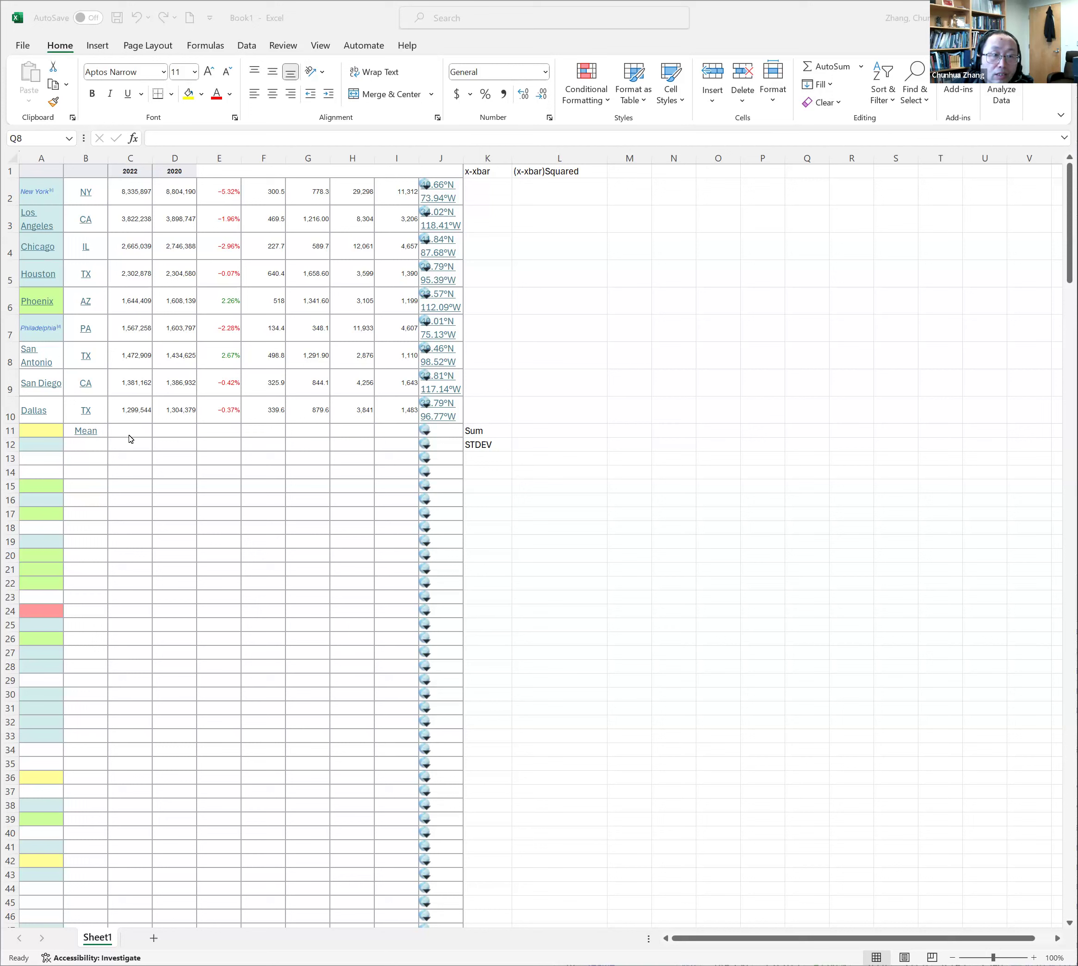
left_click(149, 434)
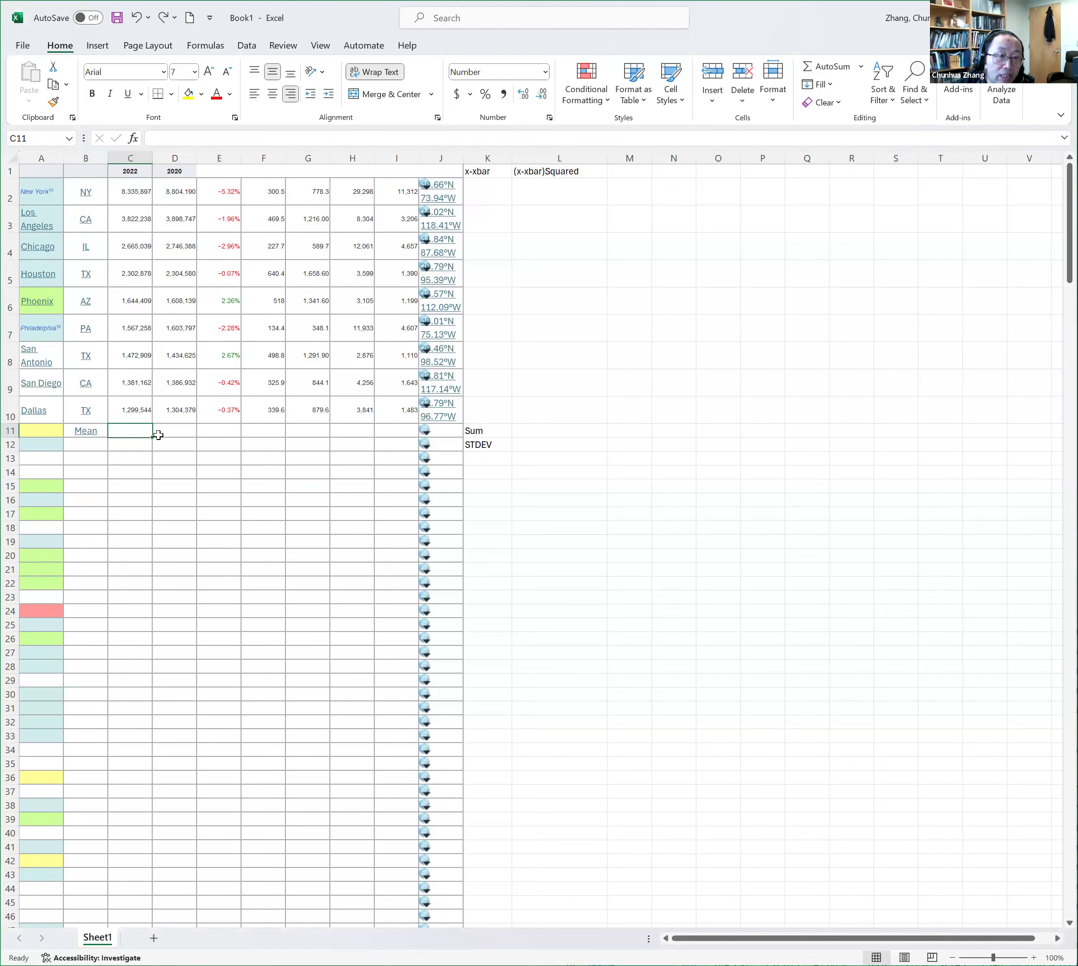
type("=")
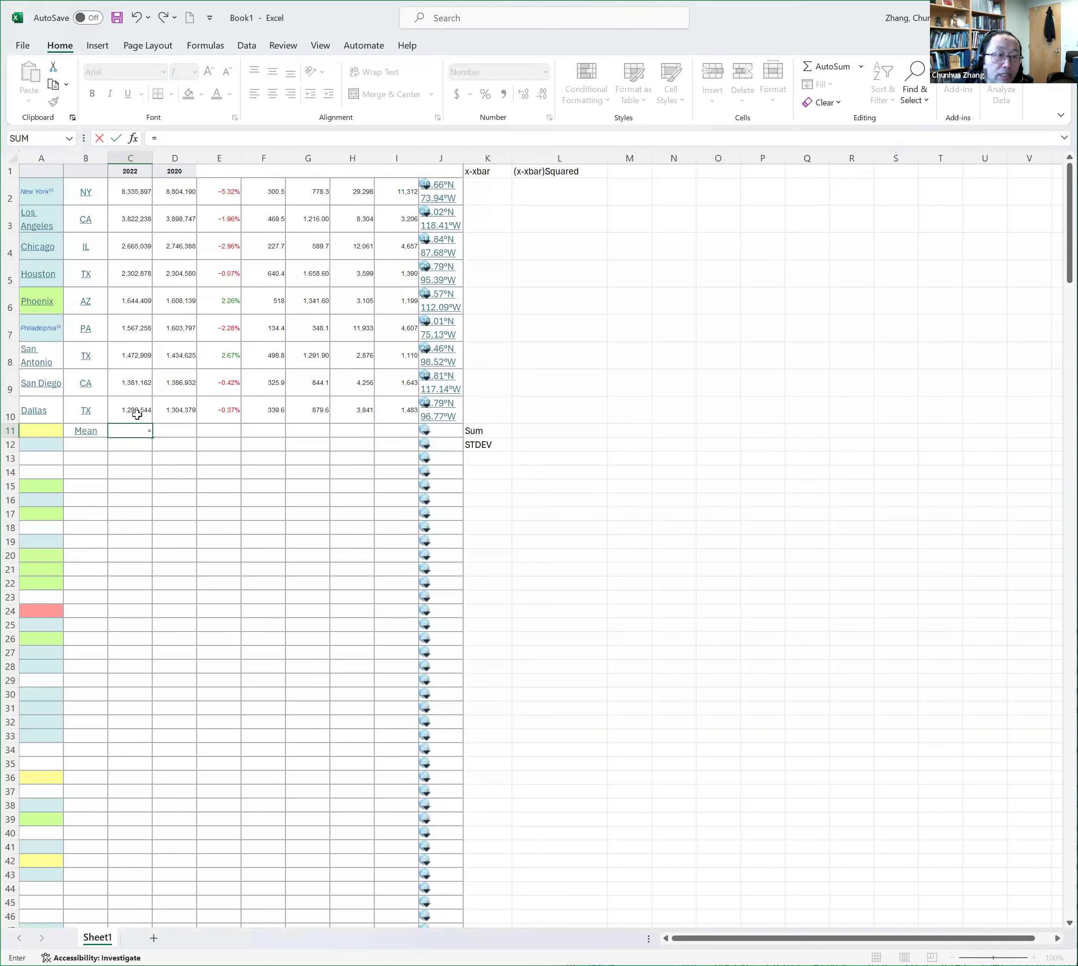
type("average(")
left_click_drag(137, 414, 139, 375)
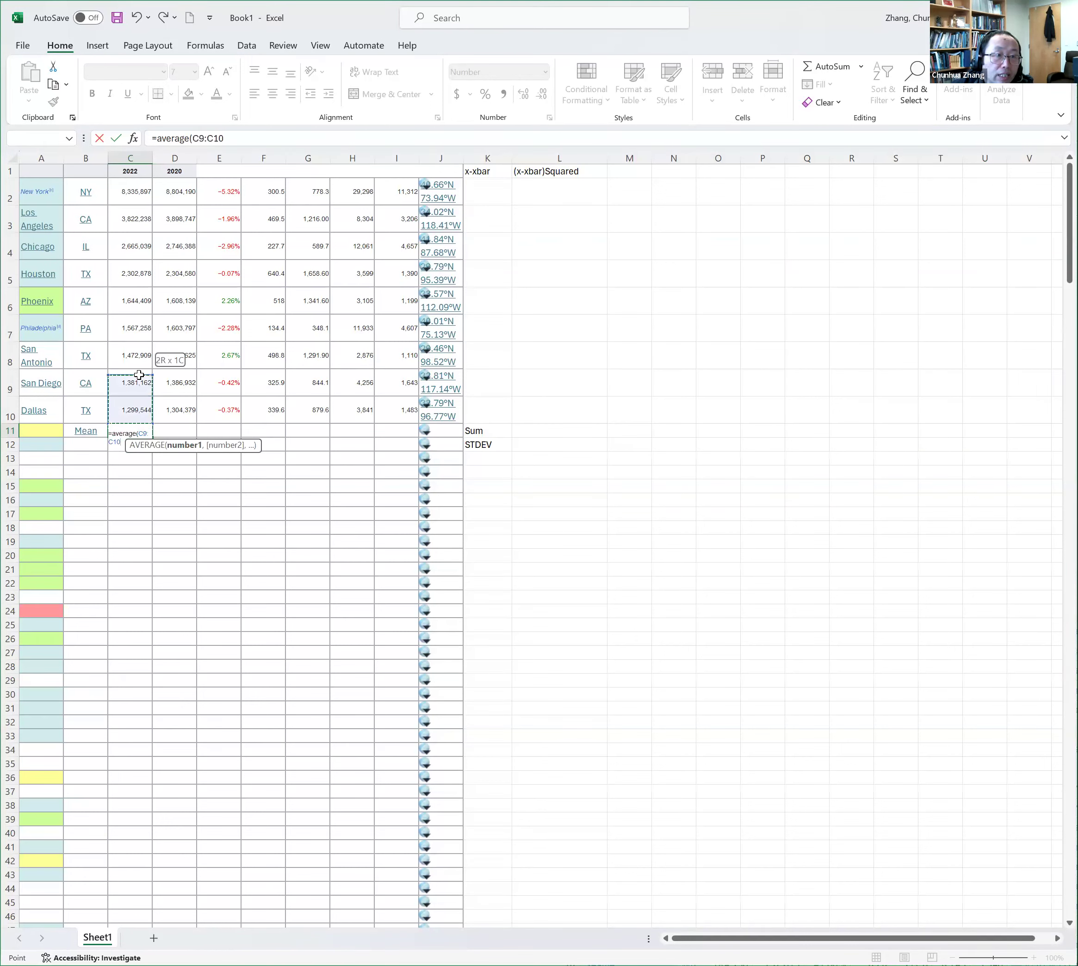
left_click_drag(124, 198, 124, 198)
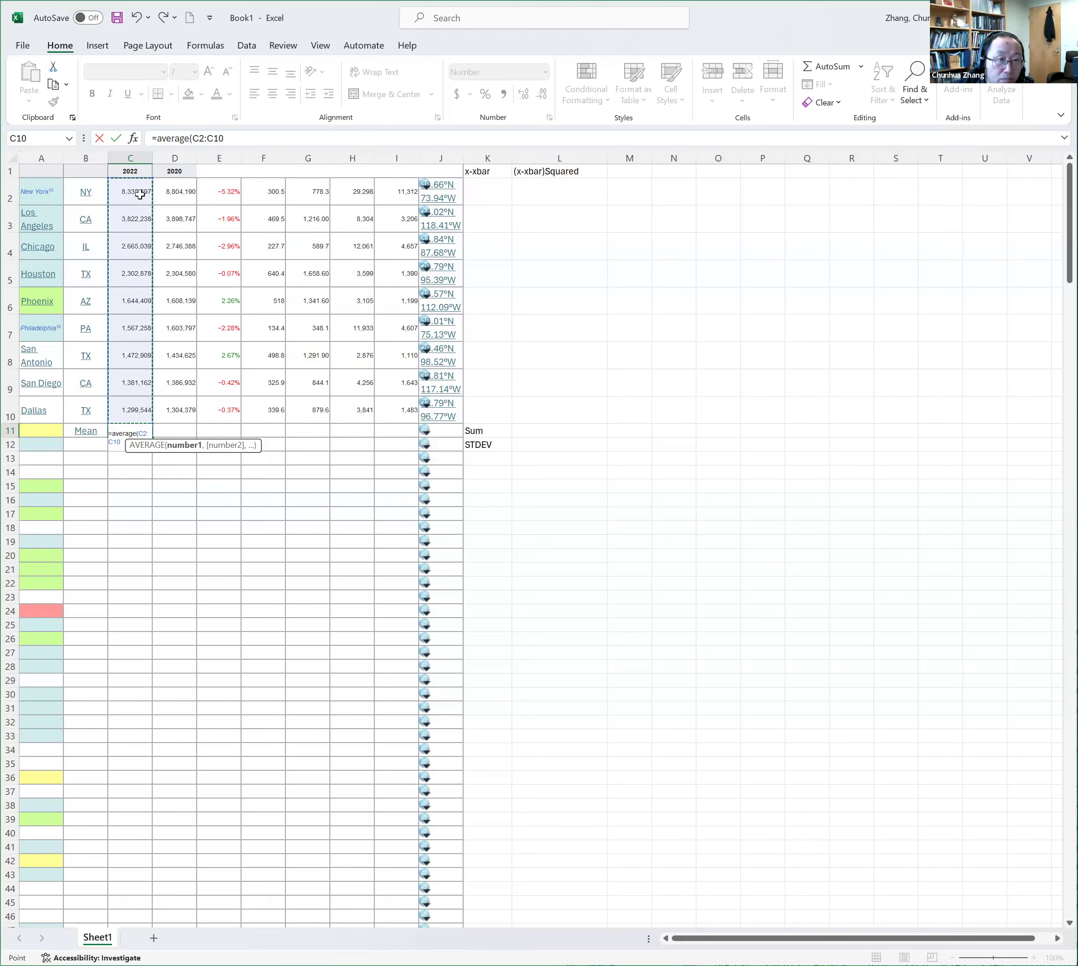
type(")")
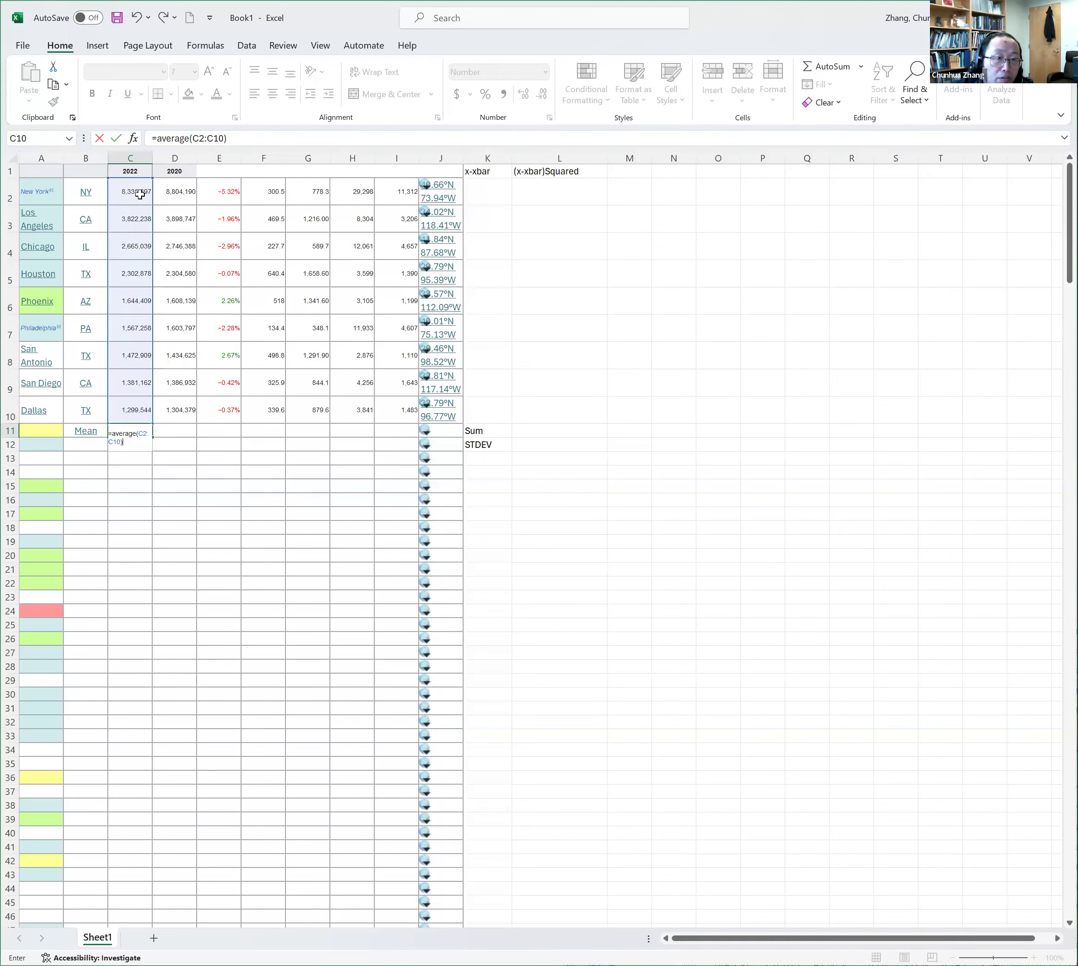
key("Return")
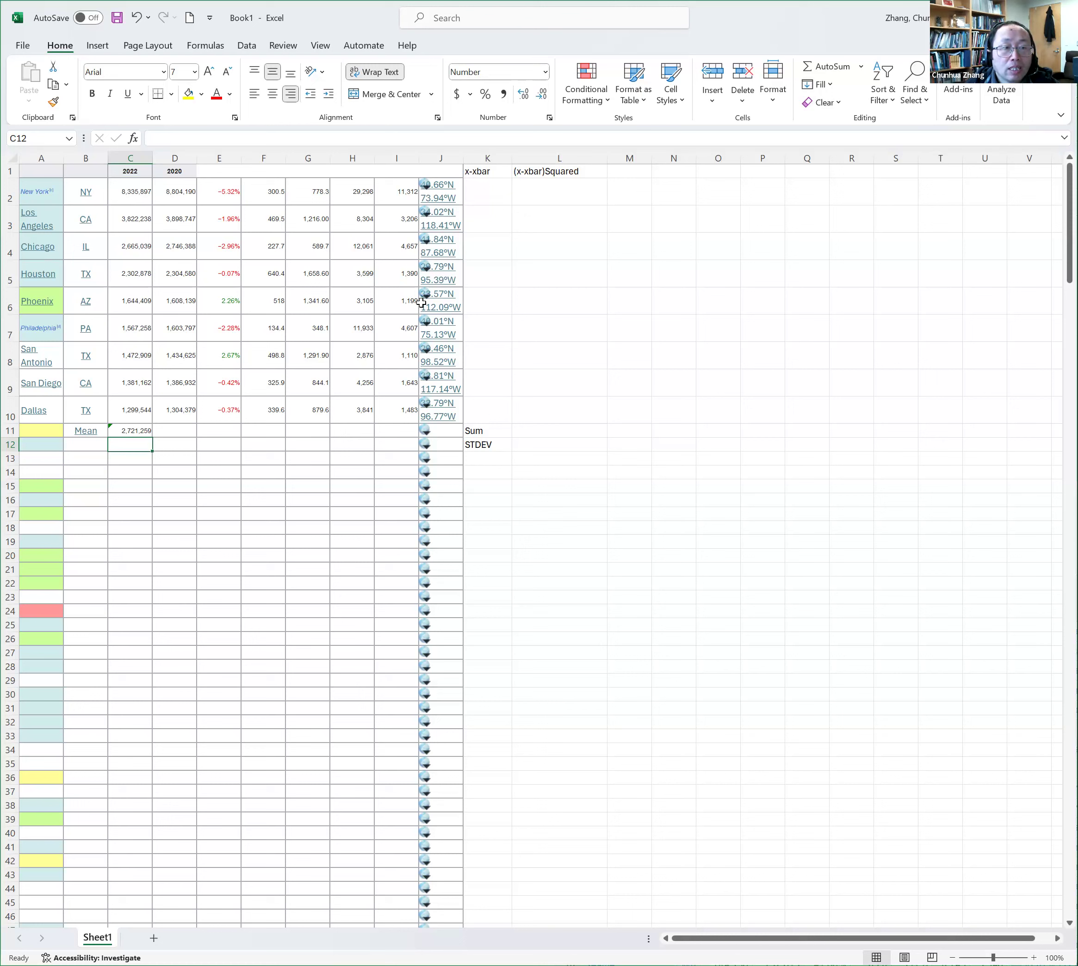
Build a deviation formula in K2 that subtracts the mean in C11 from New York's 2022 population in C2
left_click(500, 195)
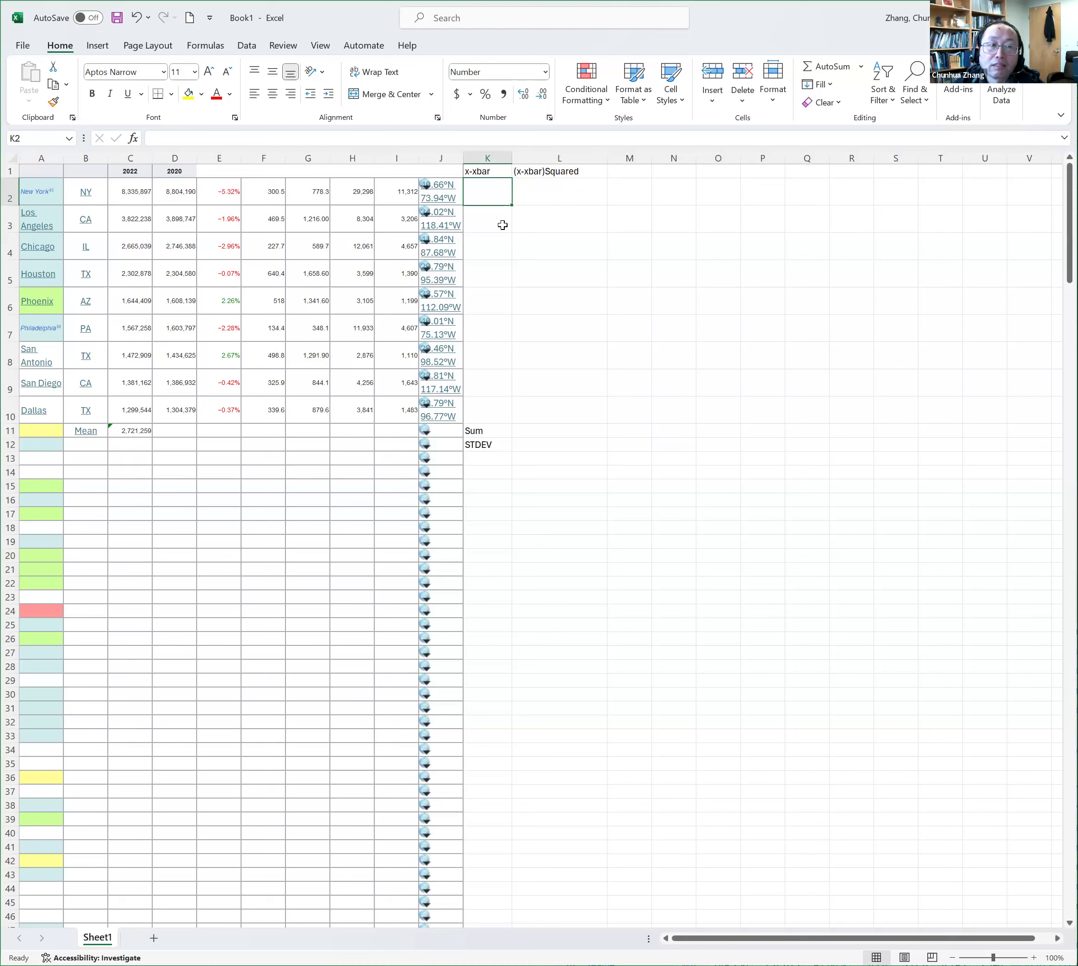
left_click(495, 171)
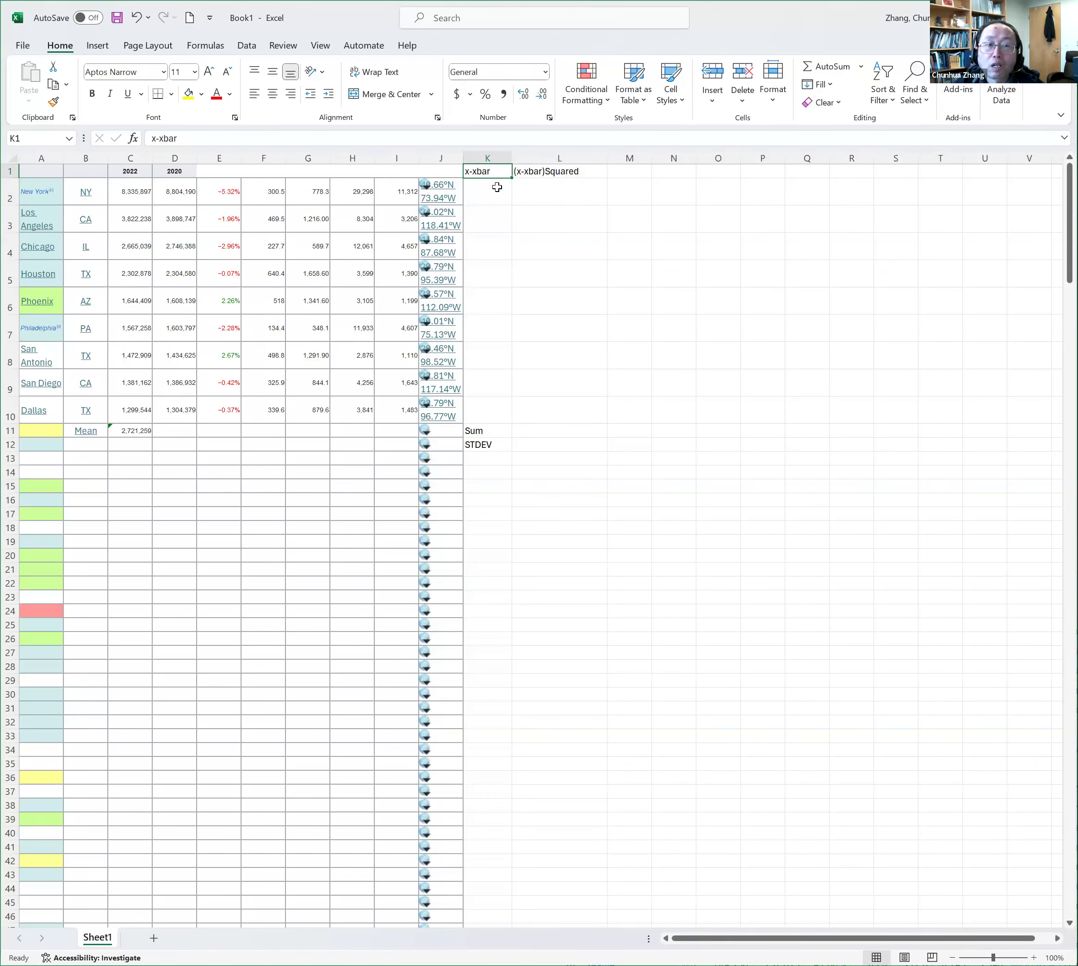
key("Down")
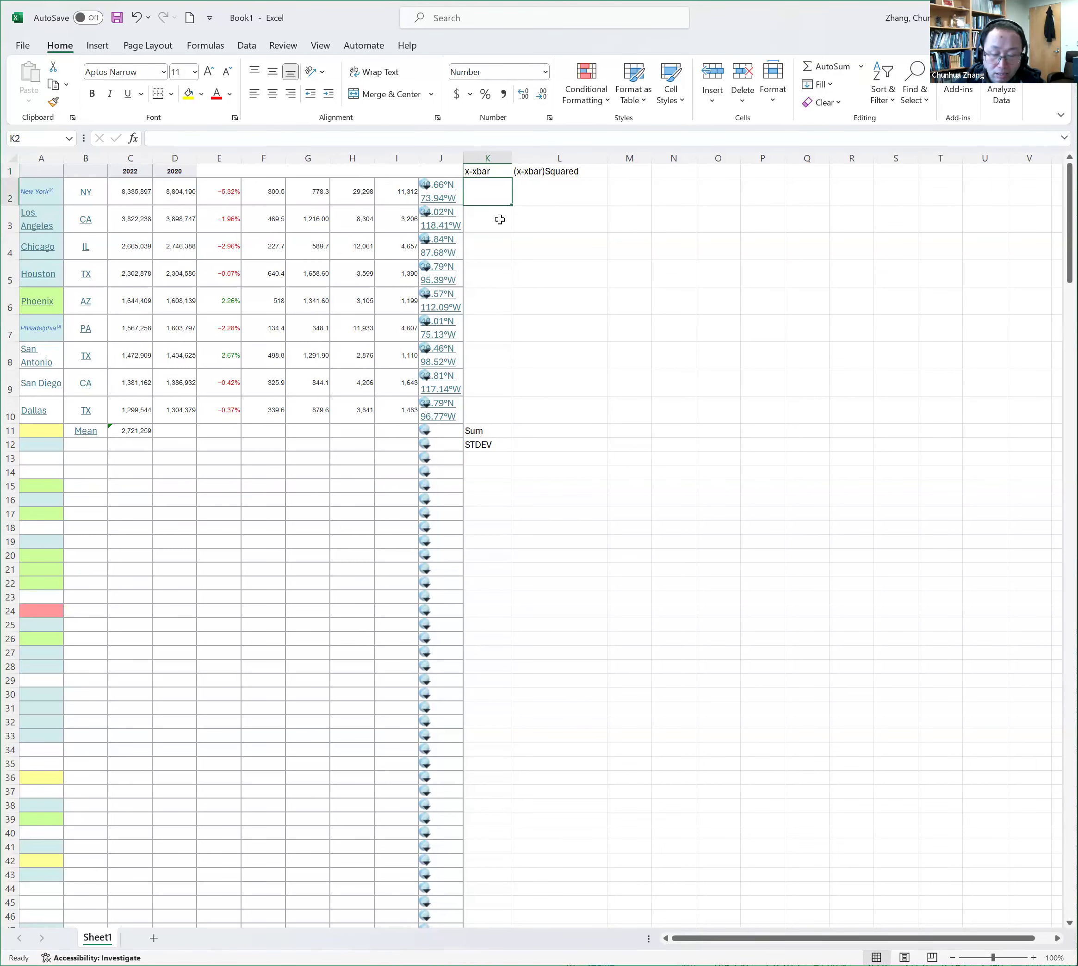
type("=")
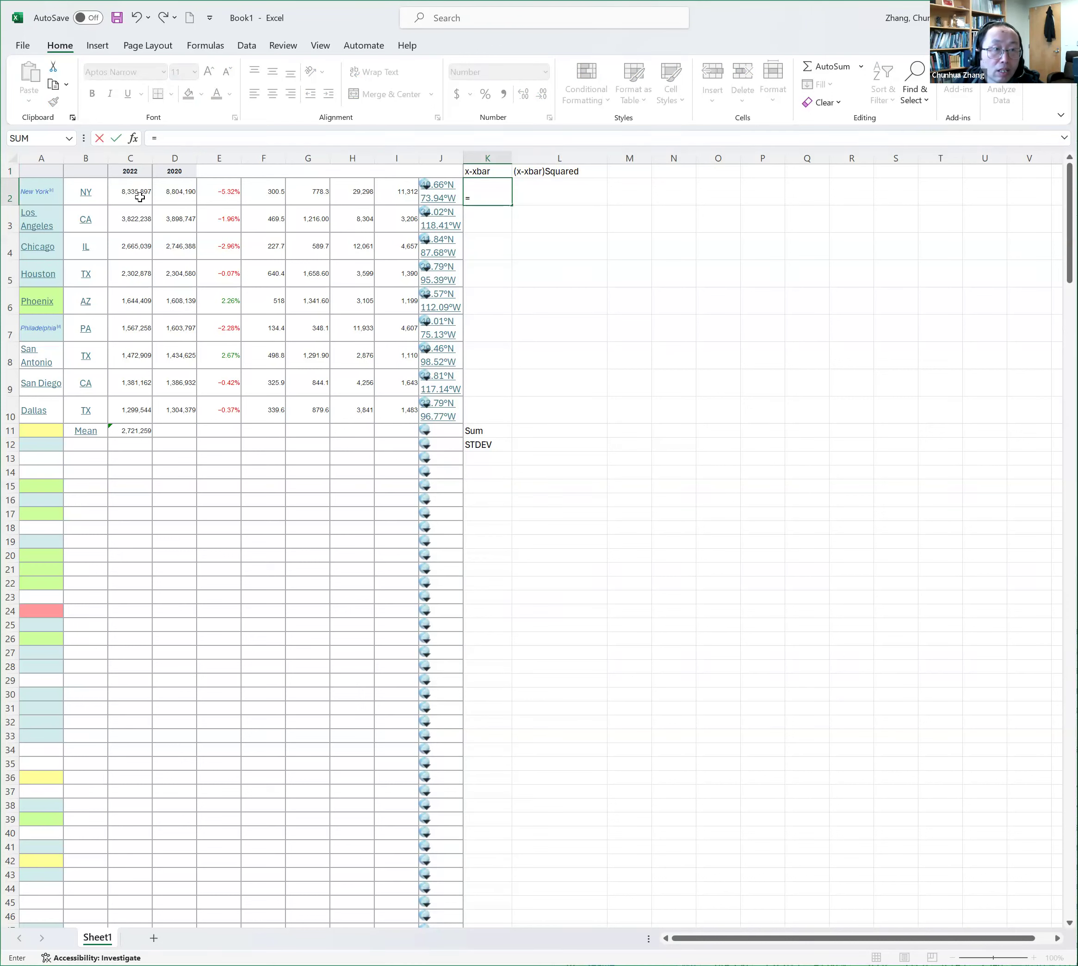
left_click(141, 198)
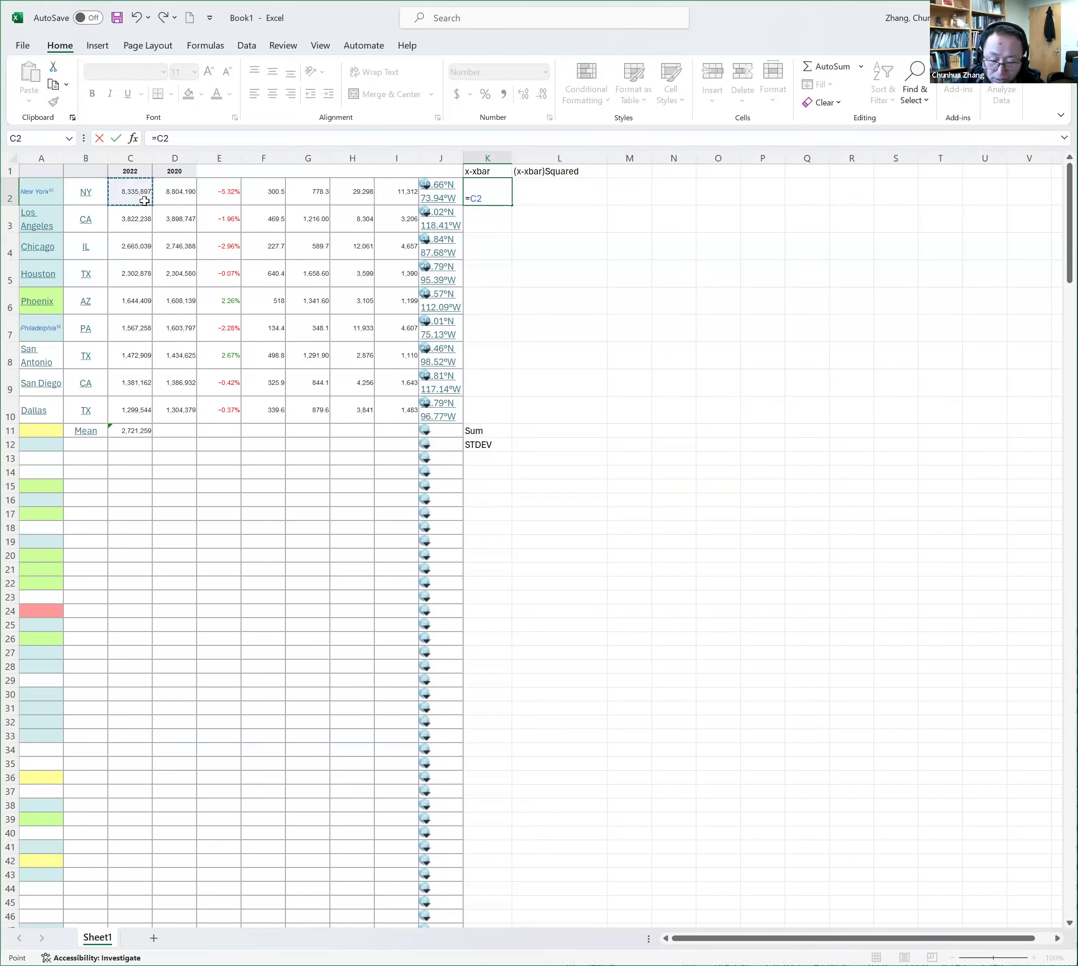
type("-")
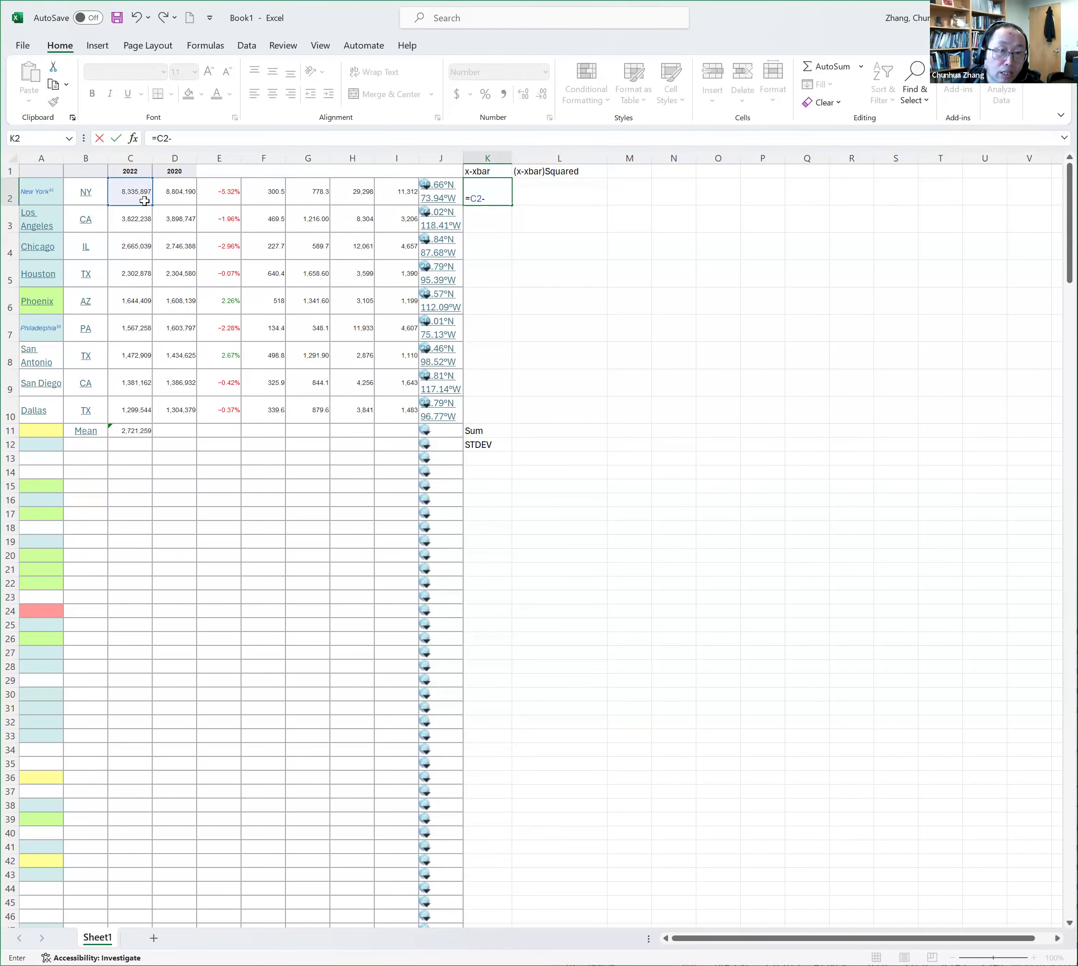
left_click(140, 431)
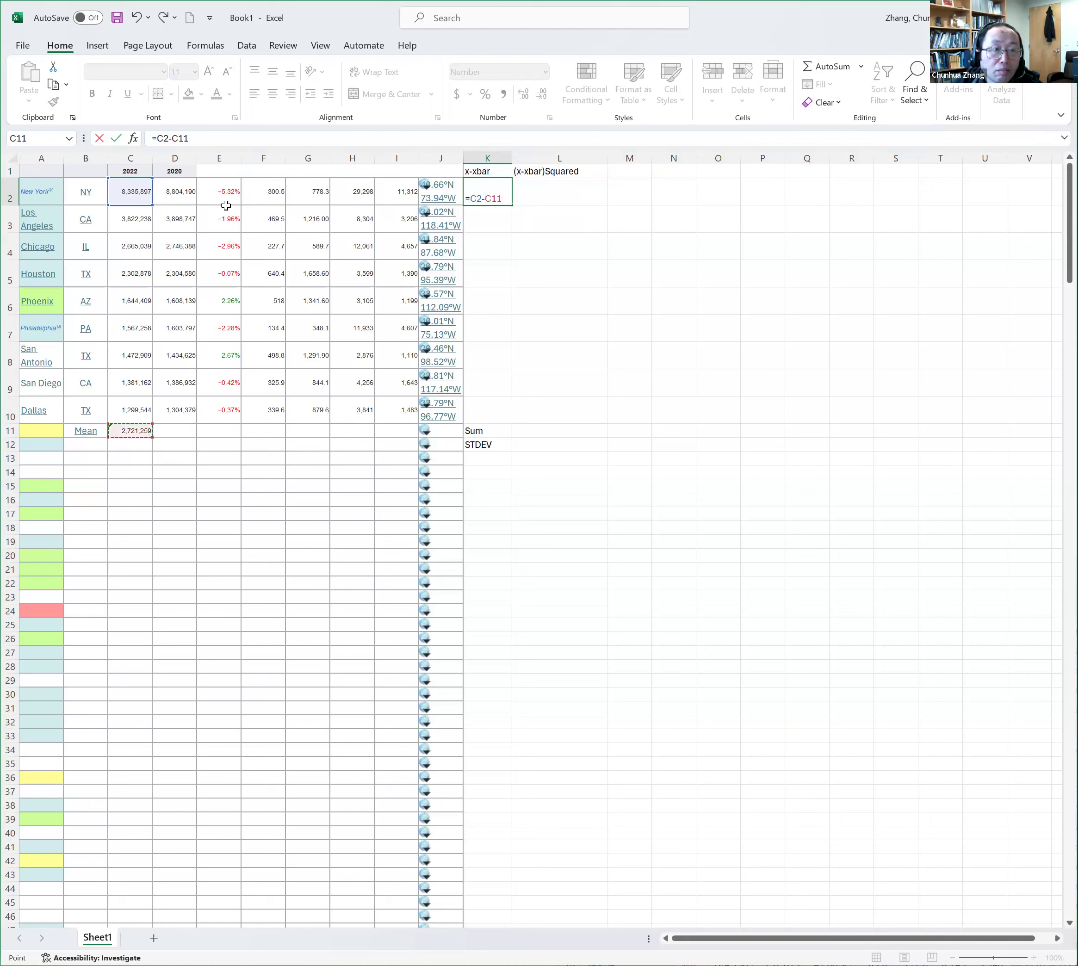
Make the mean reference in K2's formula absolute so it reads =C2-$C$11, and enter the formula
left_click(178, 138)
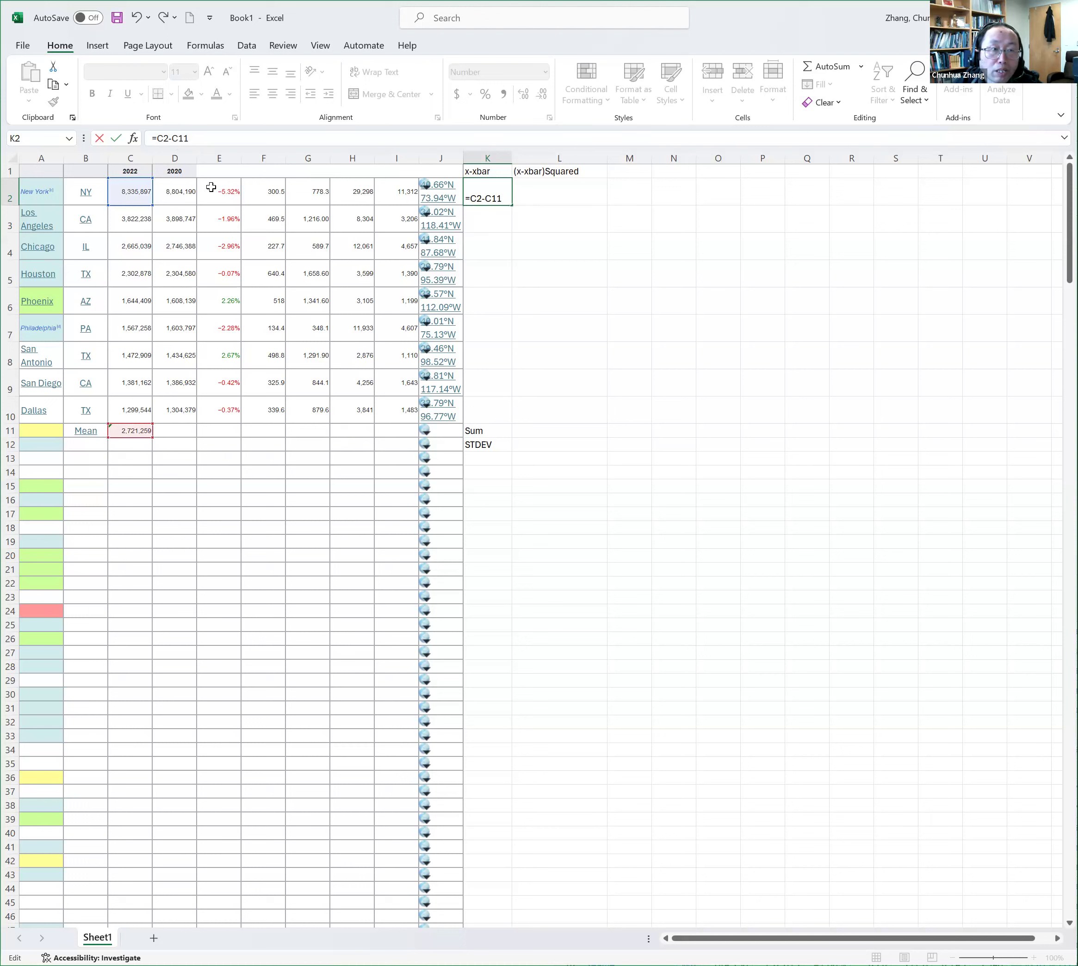
left_click(180, 138)
type("$")
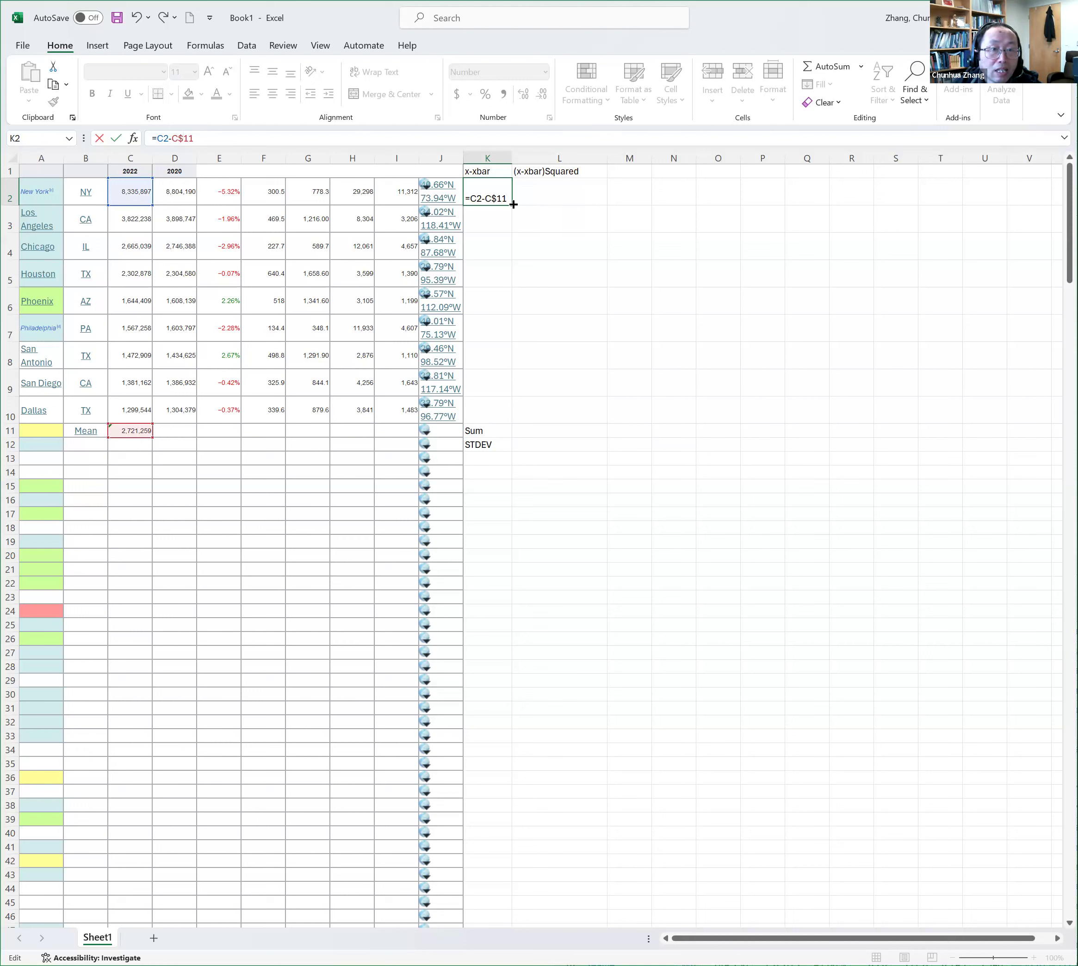
left_click(175, 145)
type("$")
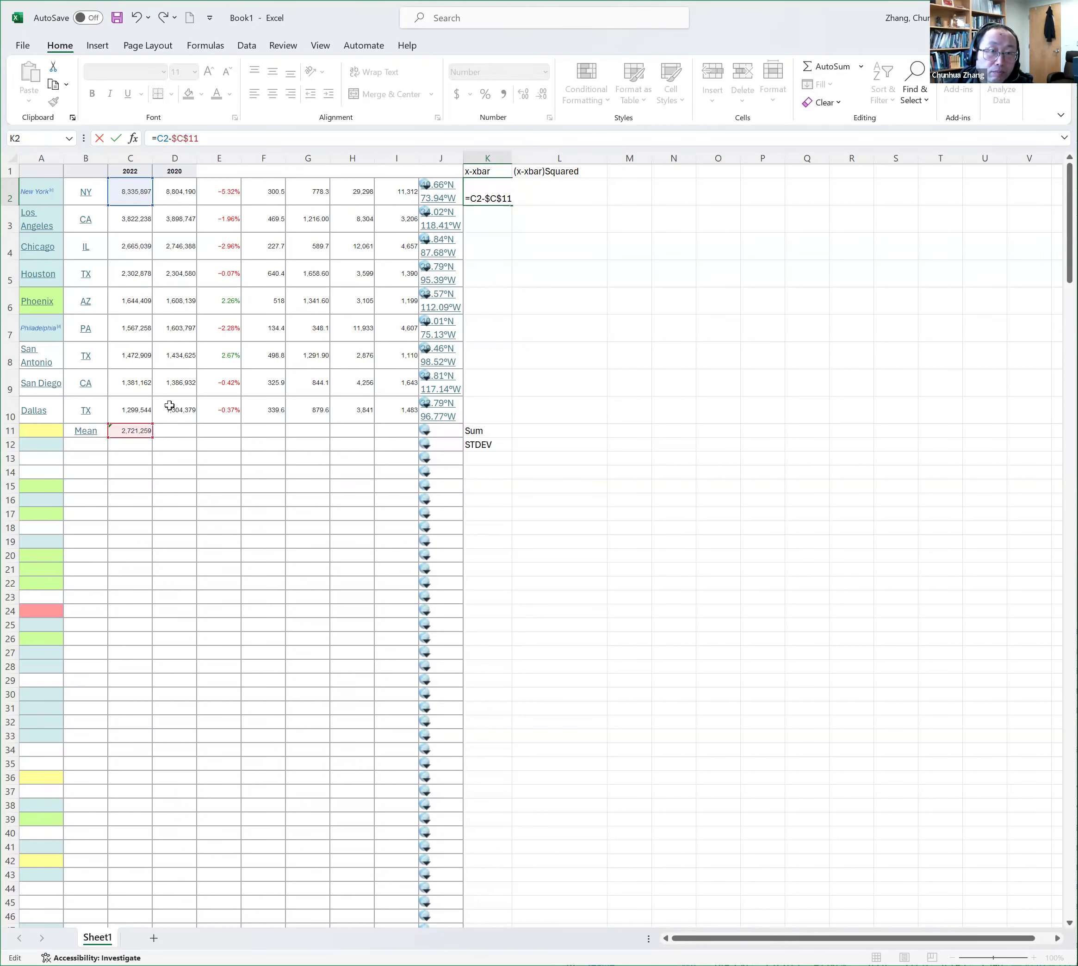
key("ctrl+Return")
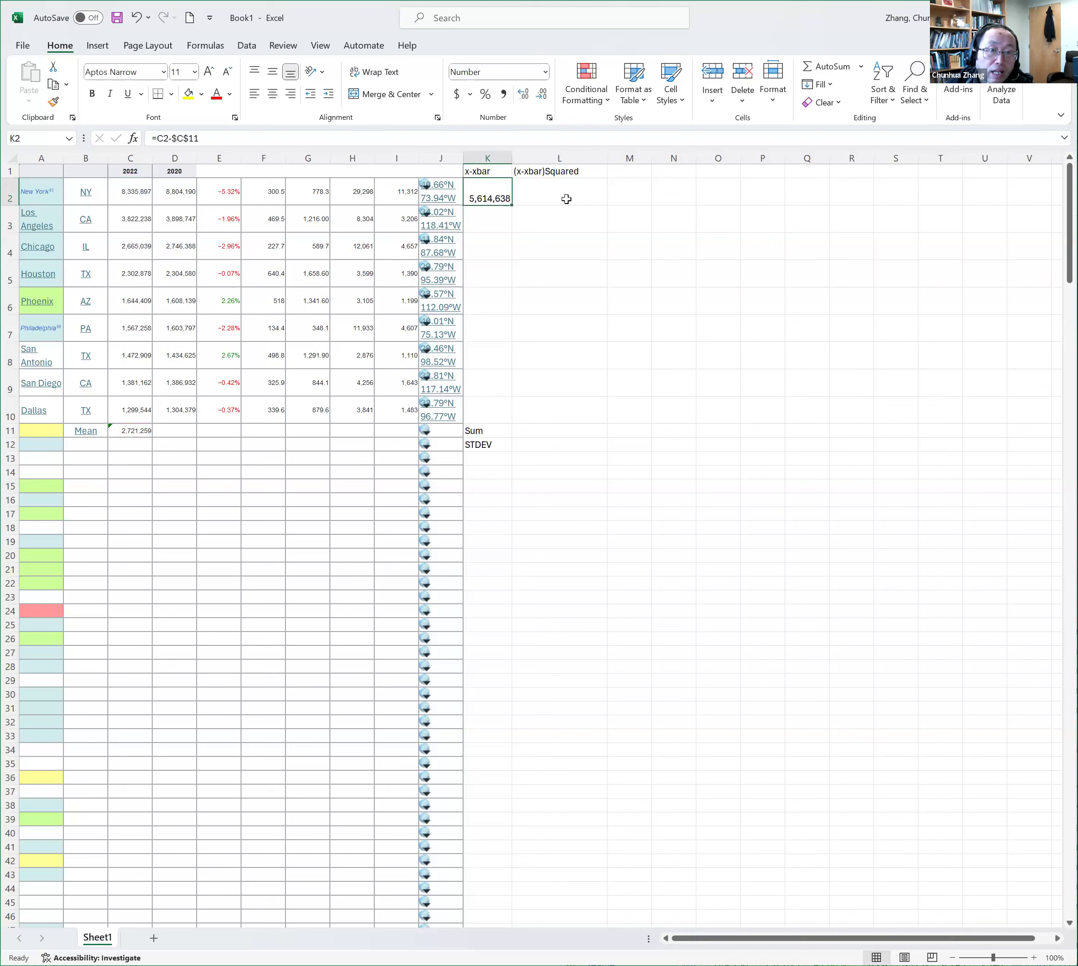
Square New York's deviation in L2 with =K2^2, and fill the formulas of K2:L2 down through row 10
left_click(566, 199)
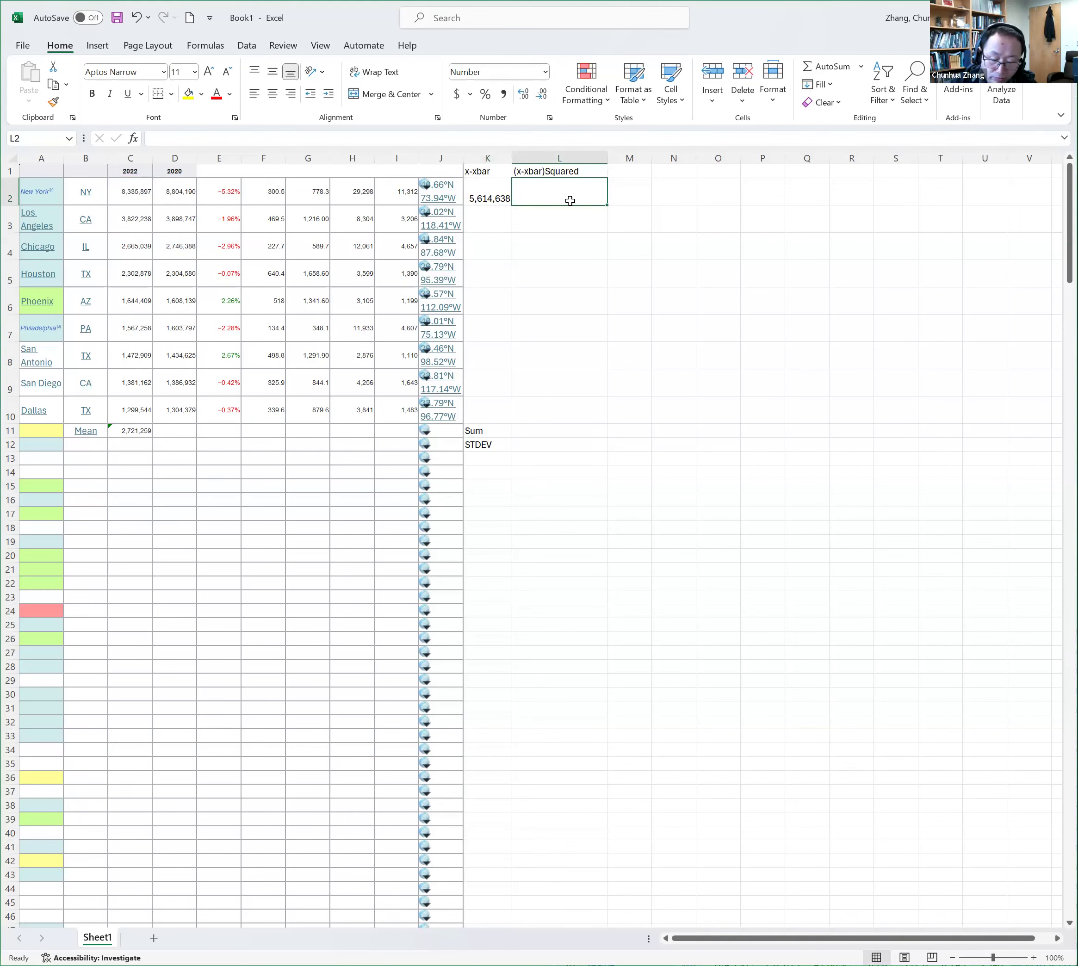
type("=")
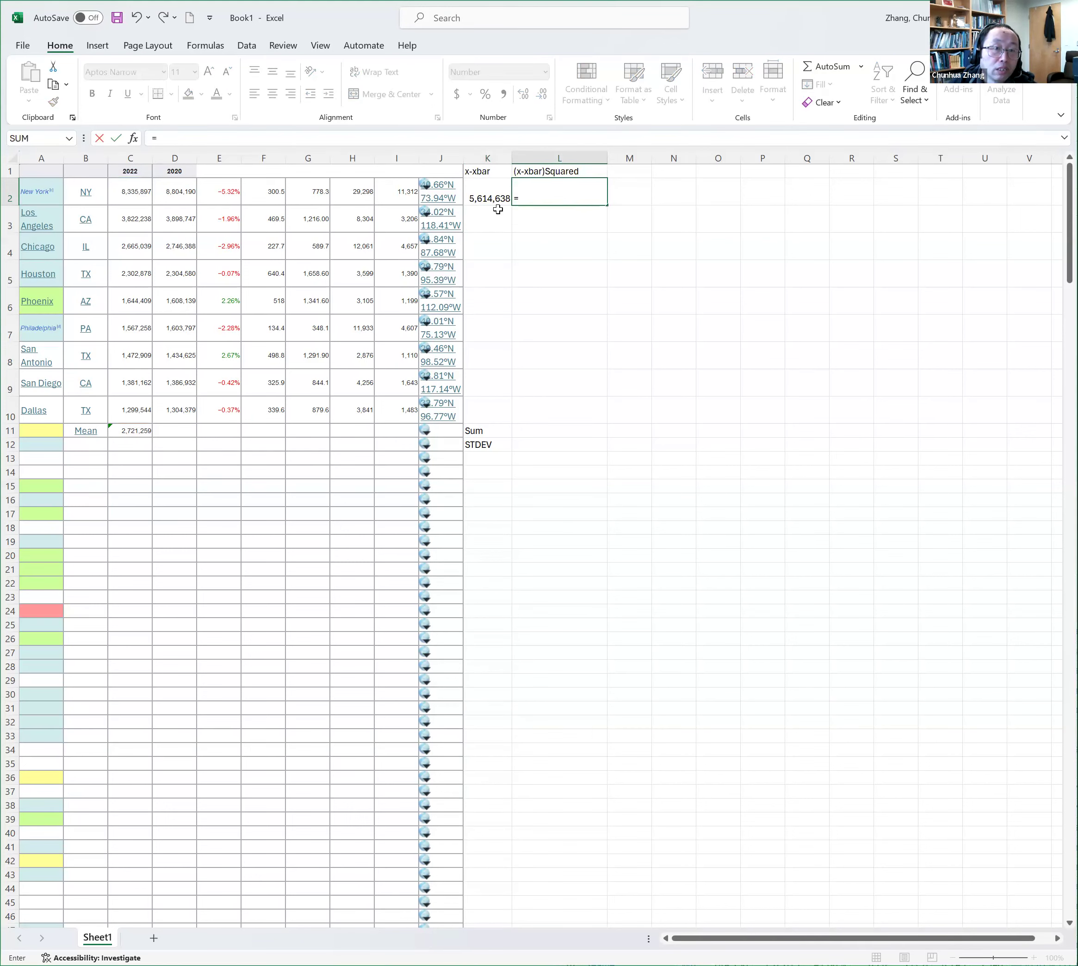
left_click(494, 192)
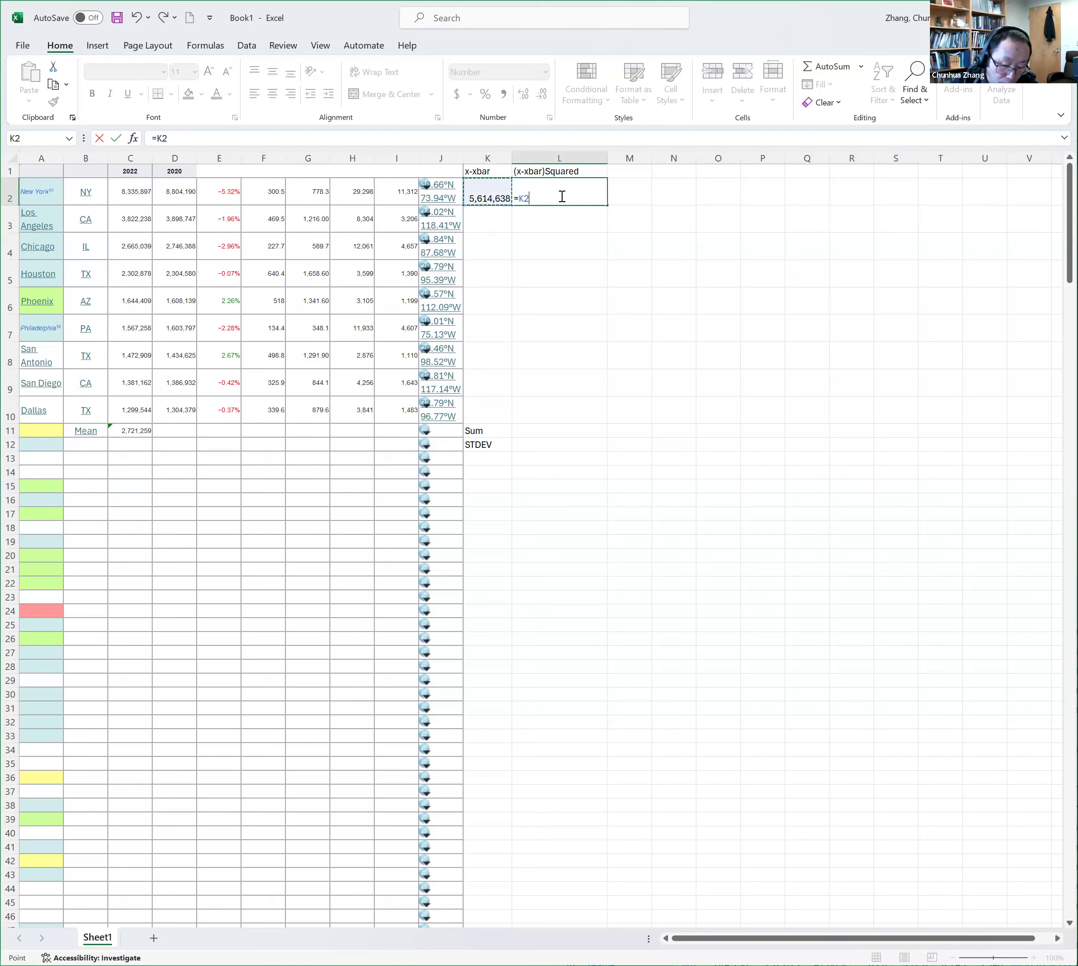
type("^")
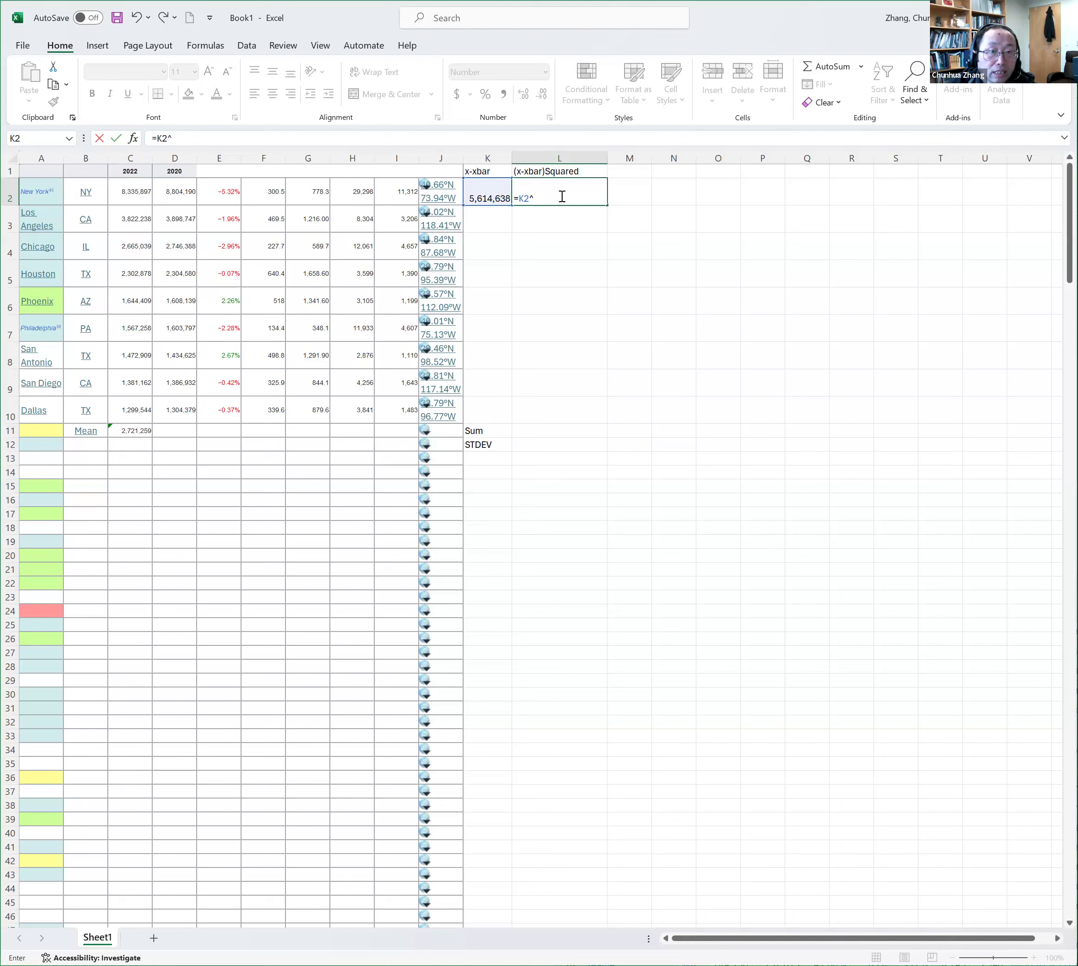
type("2")
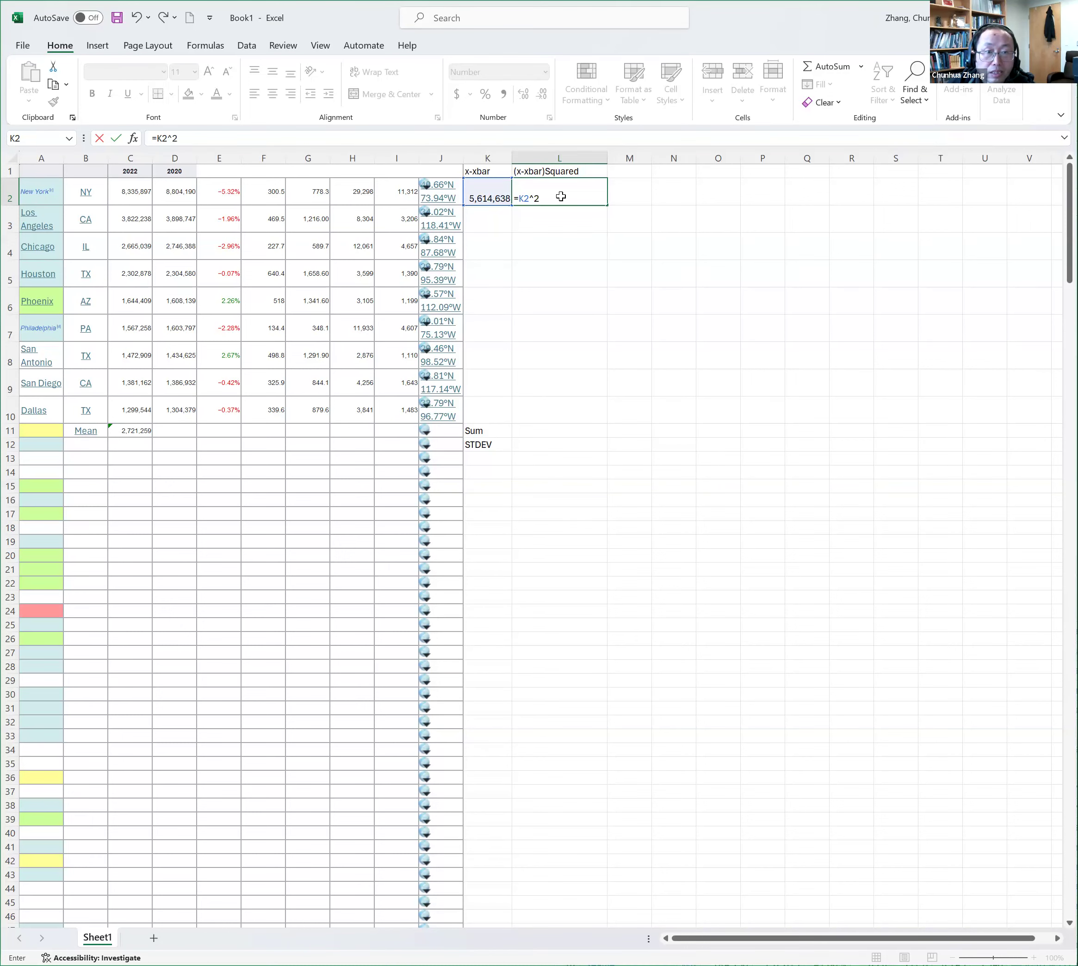
key("Return")
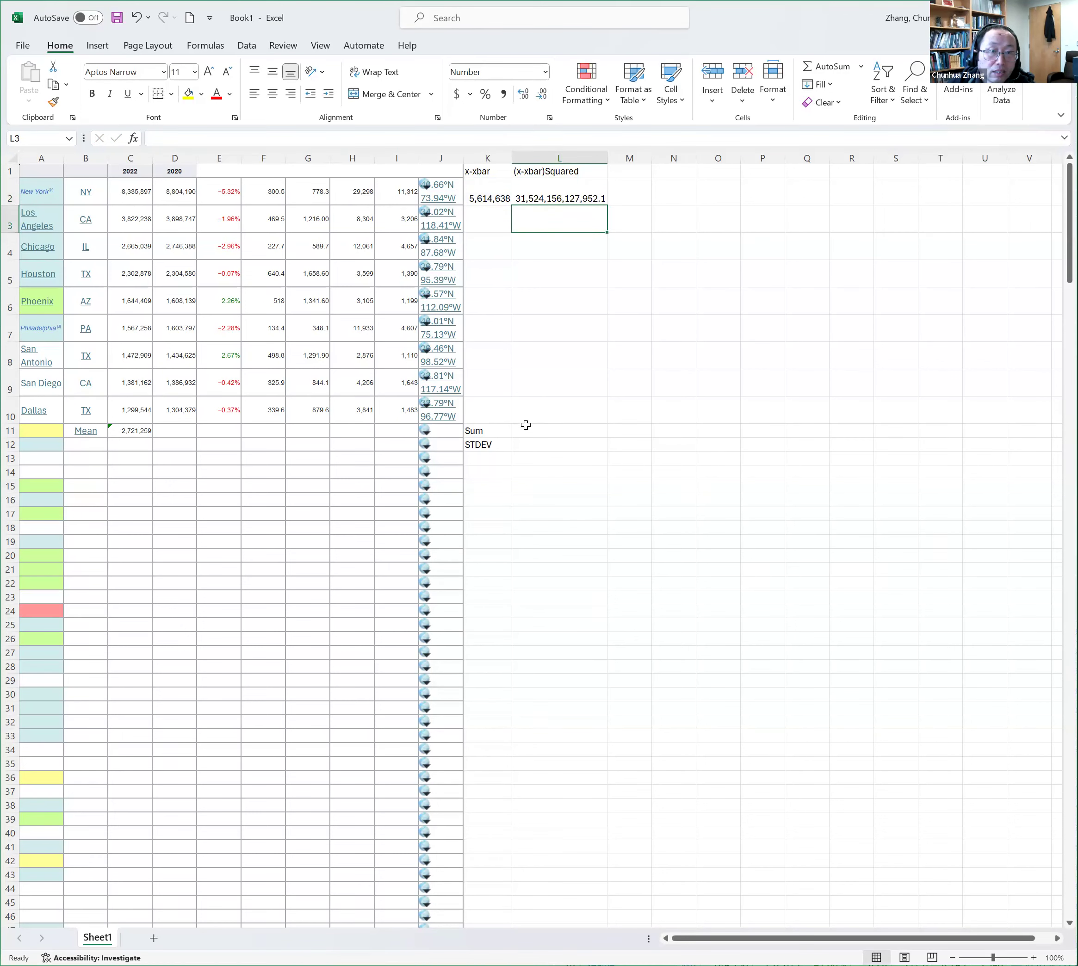
left_click_drag(490, 199, 586, 191)
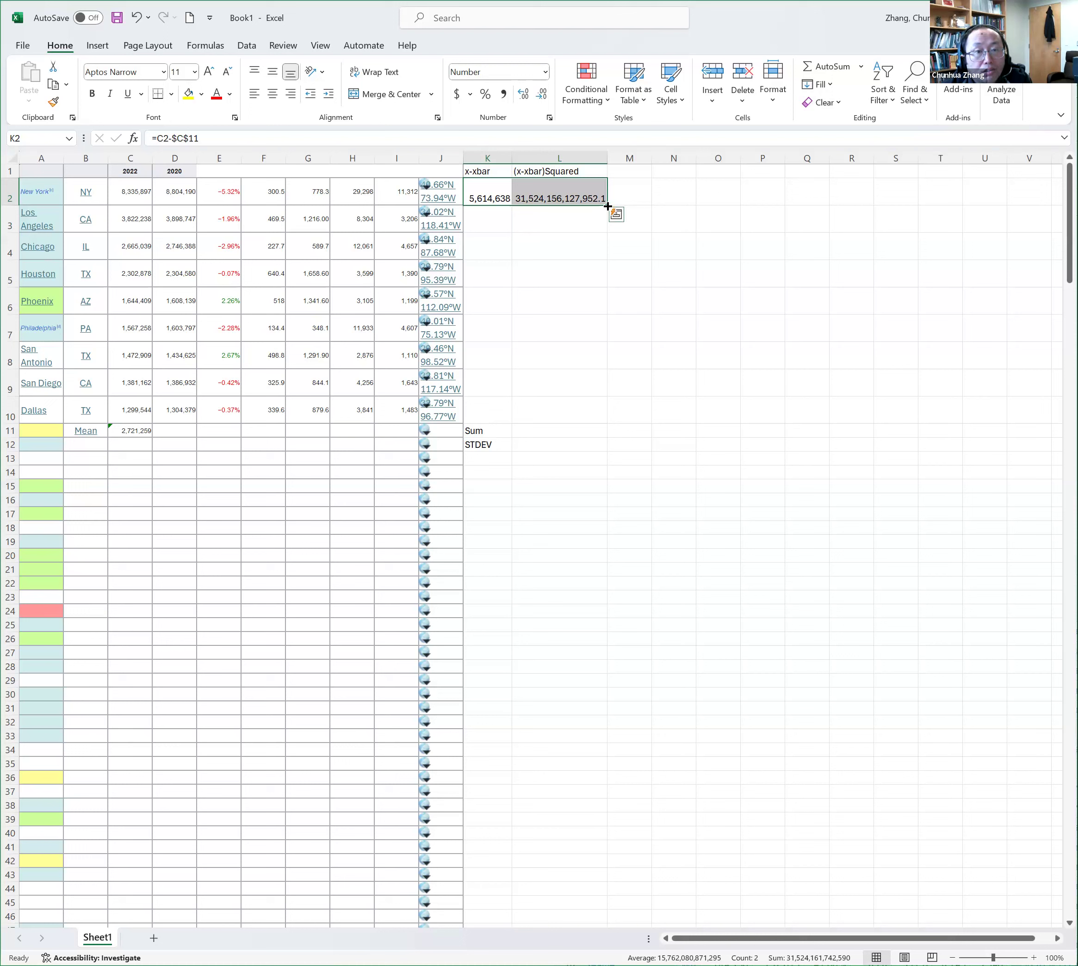
left_click_drag(607, 207, 608, 413)
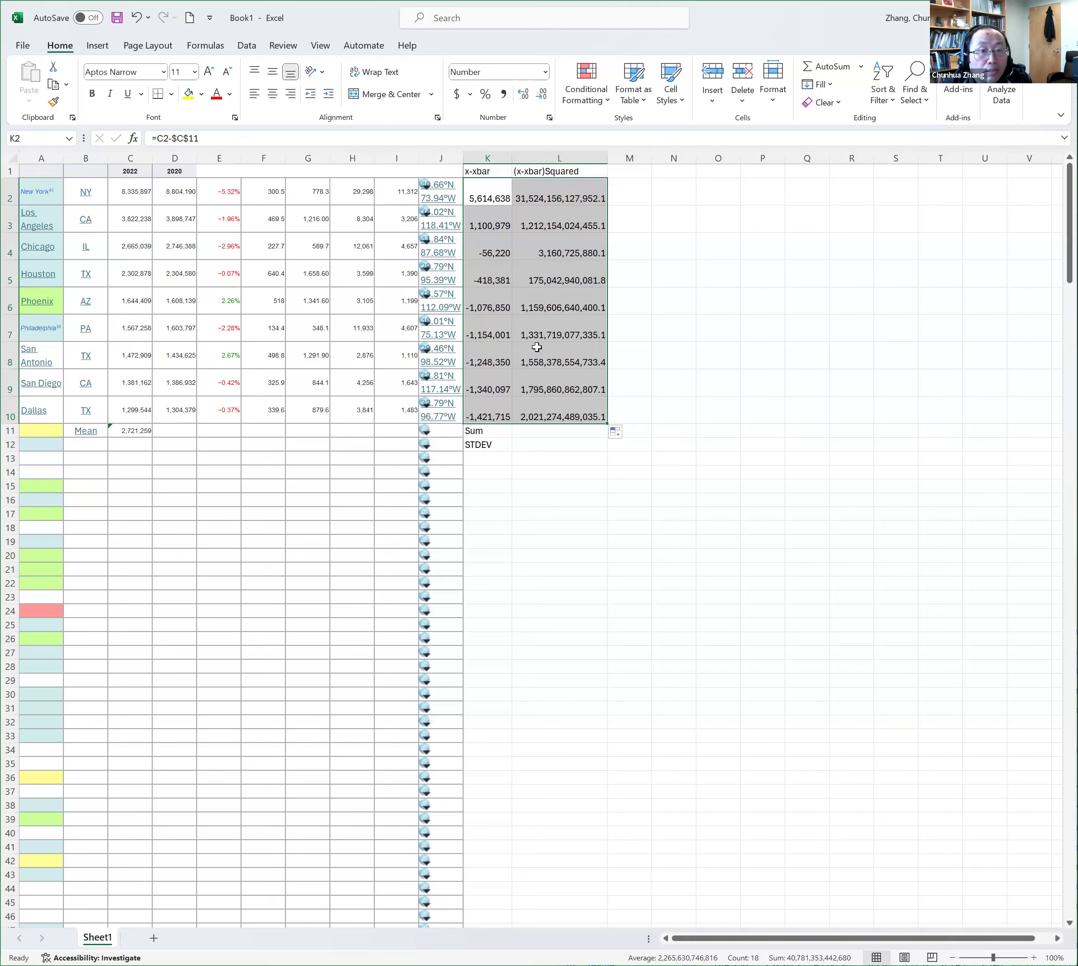
Inspect the filled formulas in L5, L7, K7 and K9 to check which cells they reference
left_click(545, 279)
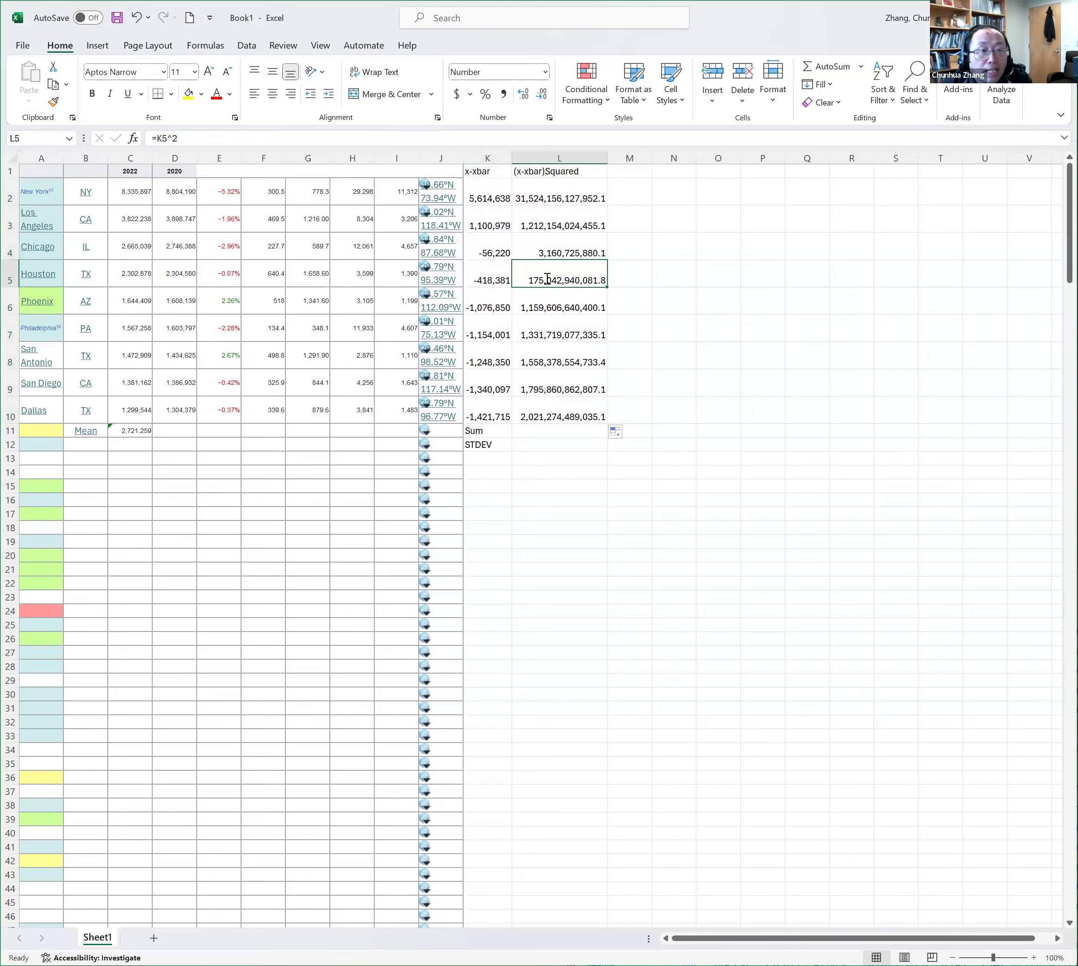
double_click(546, 278)
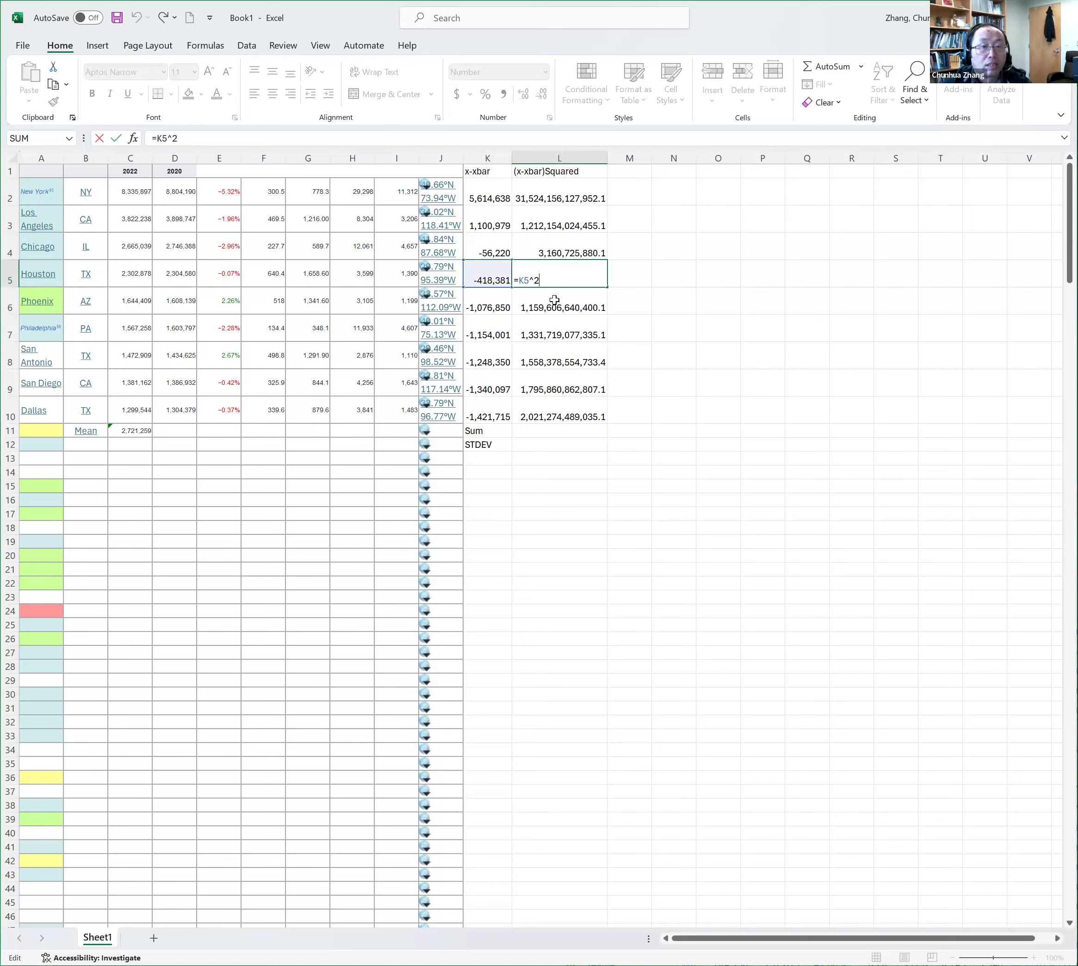
key("ctrl+Return")
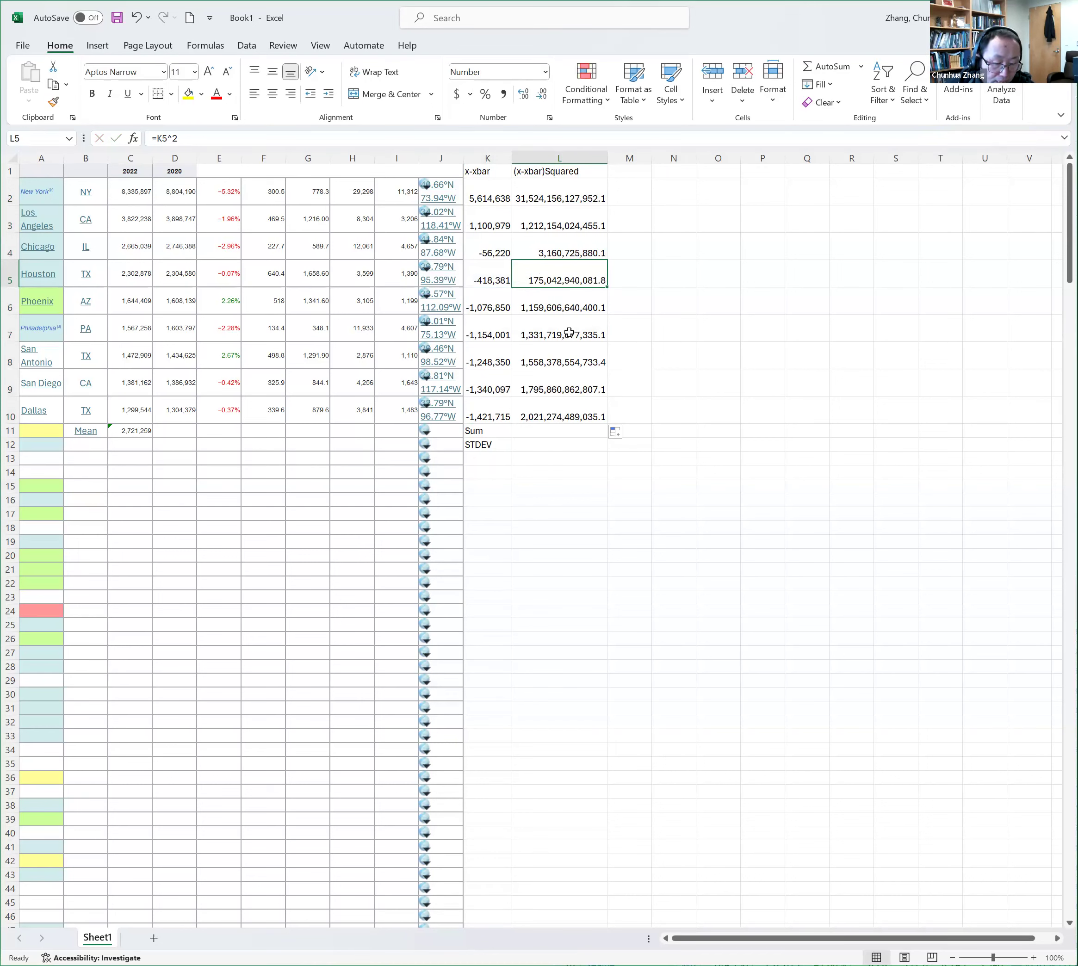
double_click(569, 331)
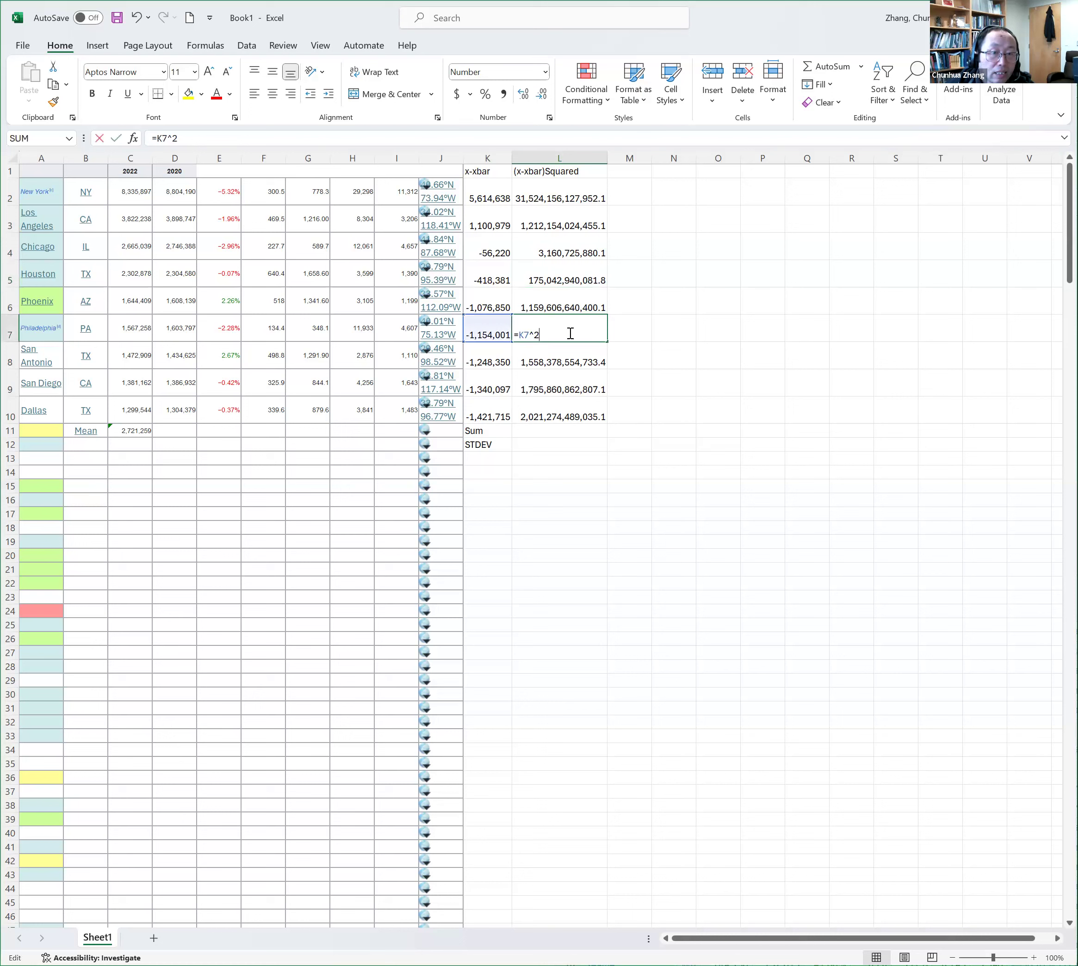
key("ctrl+Return")
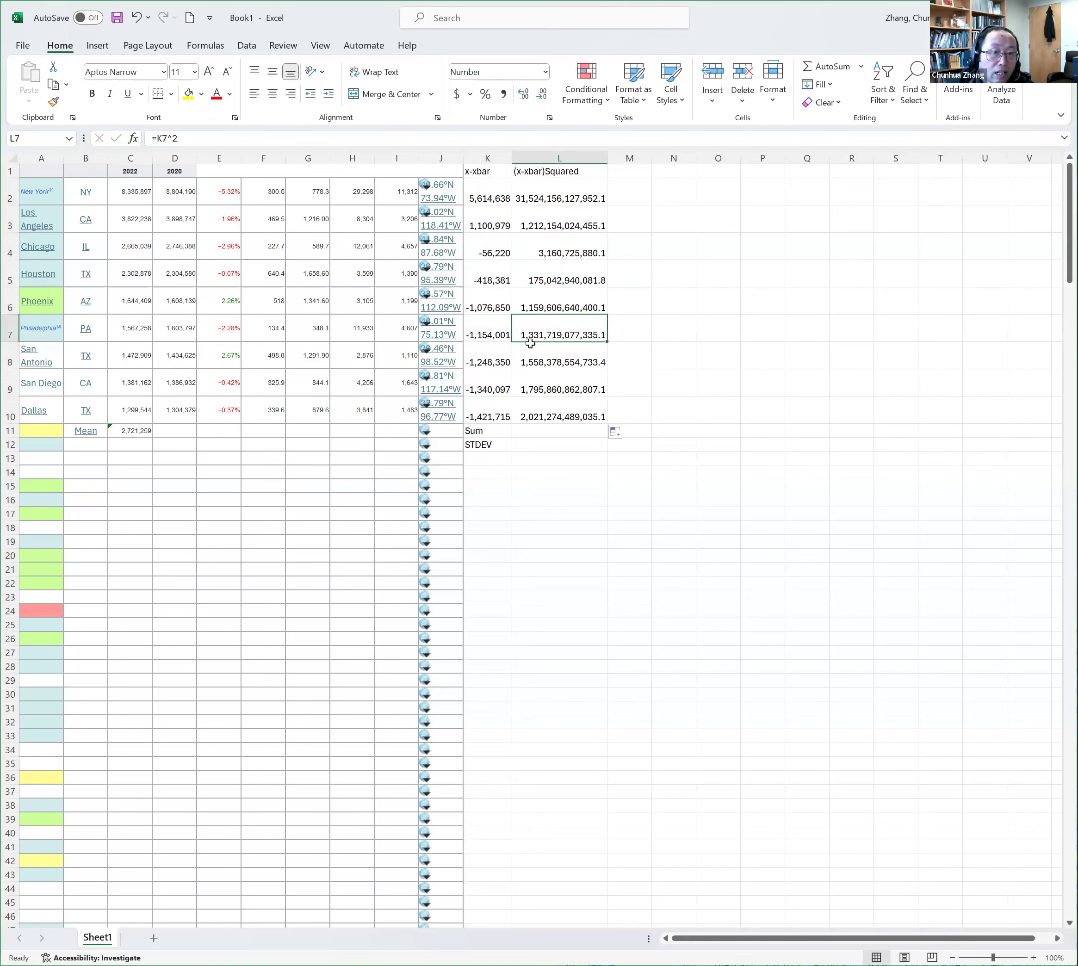
left_click(493, 332)
double_click(494, 333)
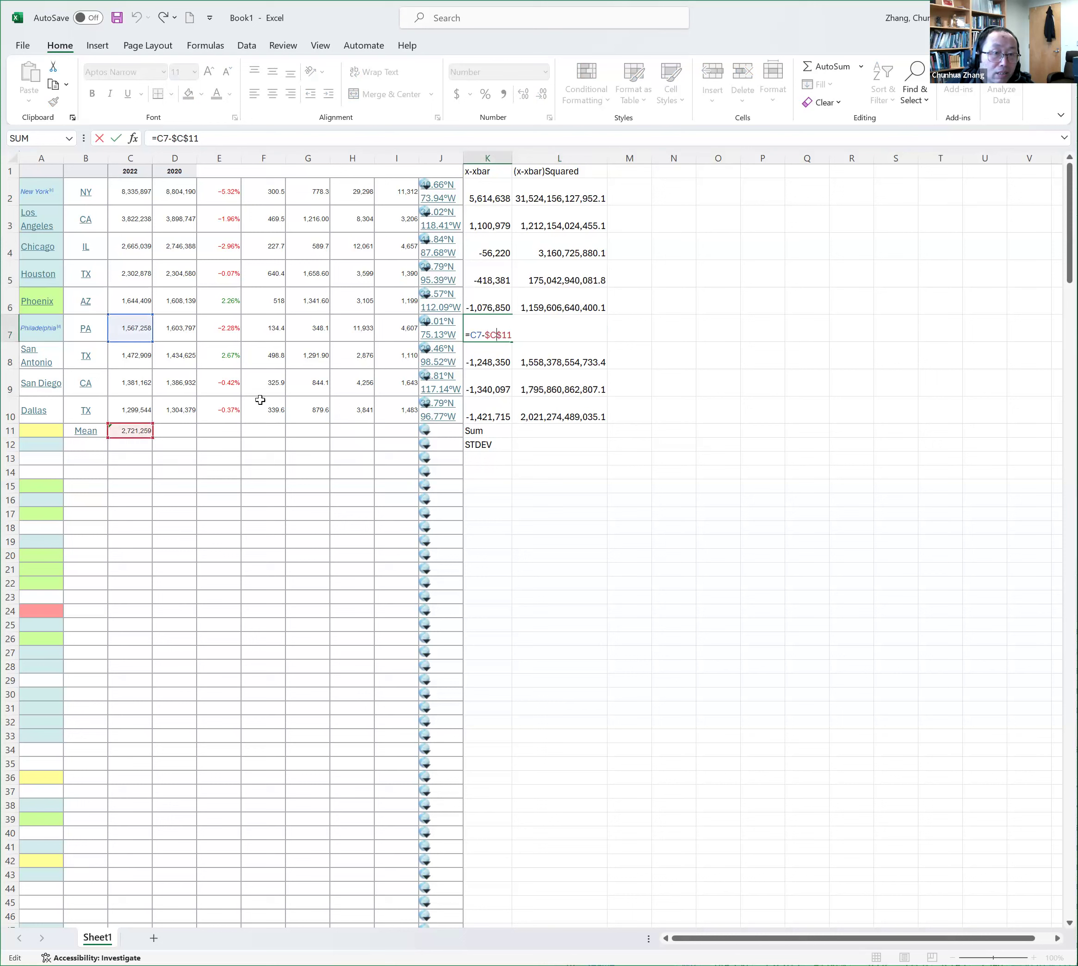
key("ctrl+Return")
left_click(490, 386)
double_click(490, 386)
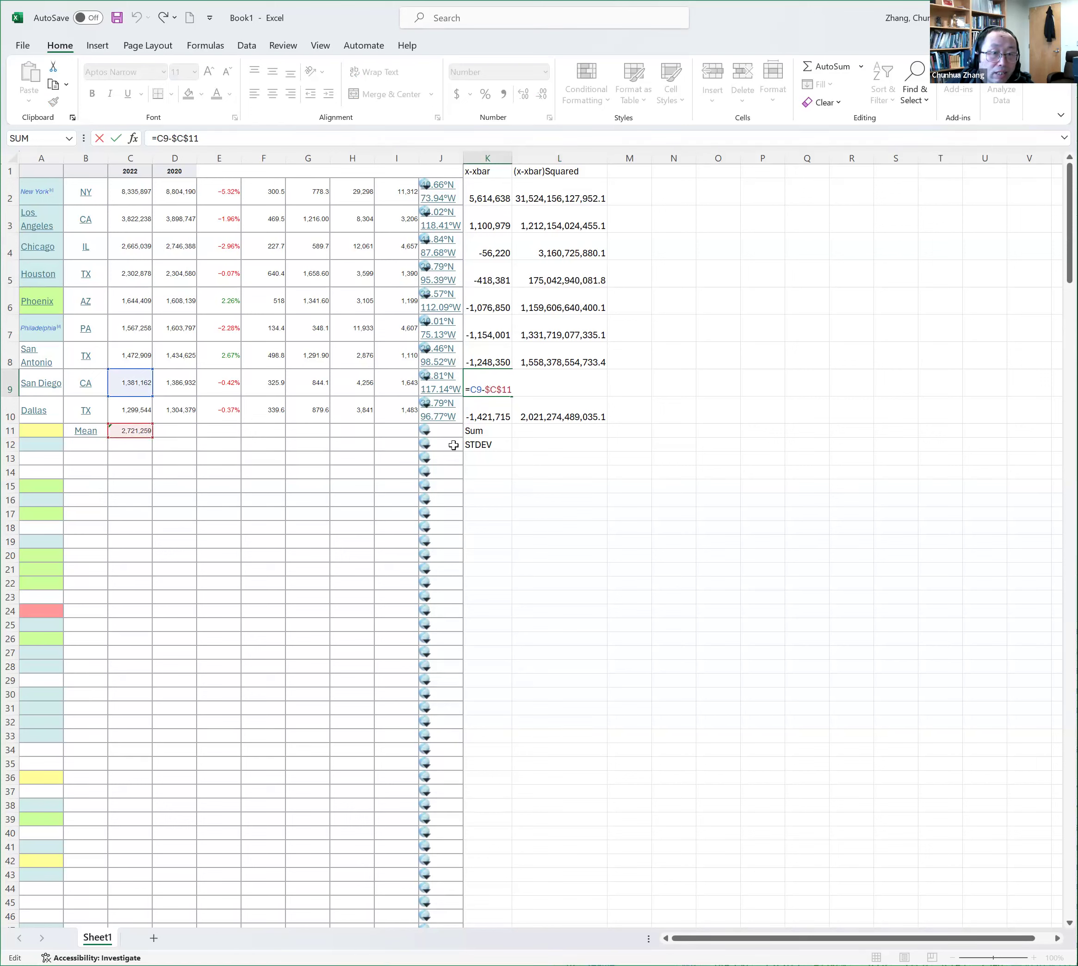
key("ctrl+Return")
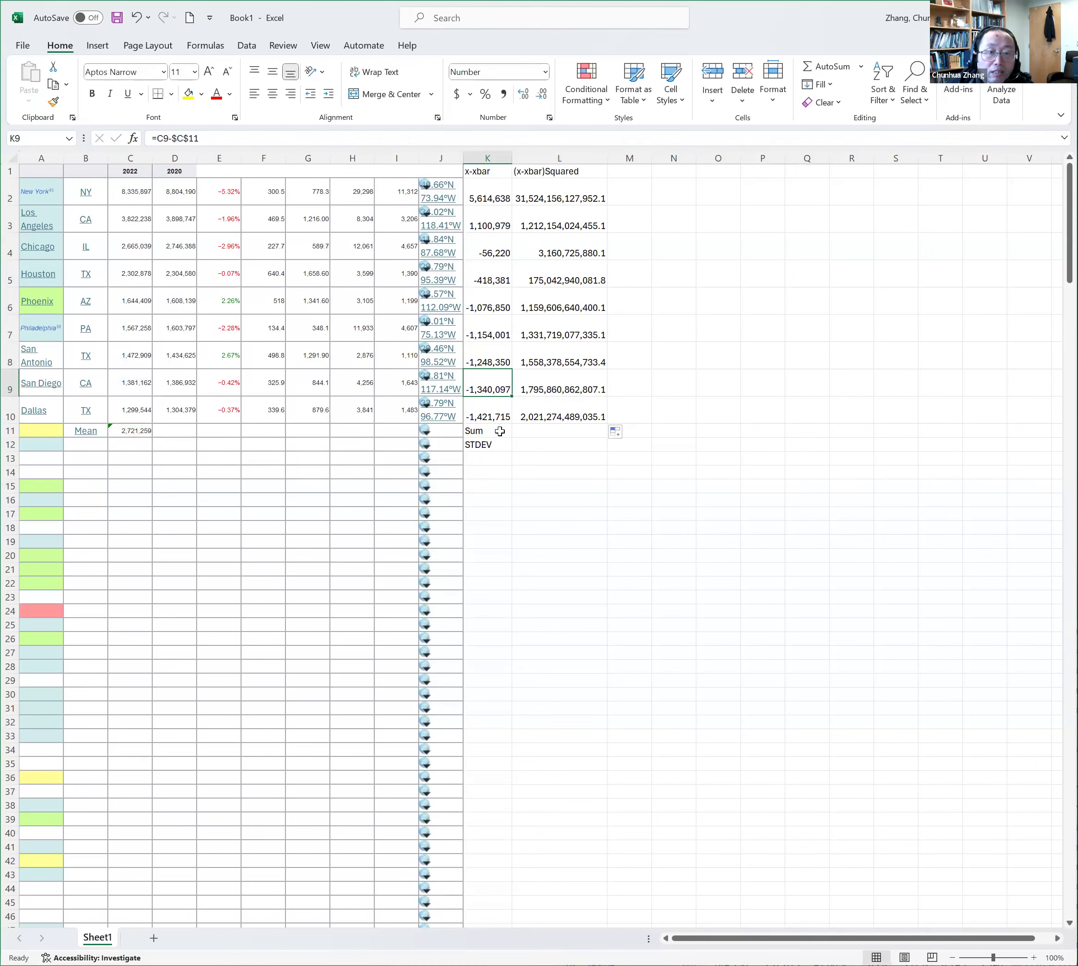
Total the squared deviations in L2:L10 with a SUM formula in L11
left_click(556, 434)
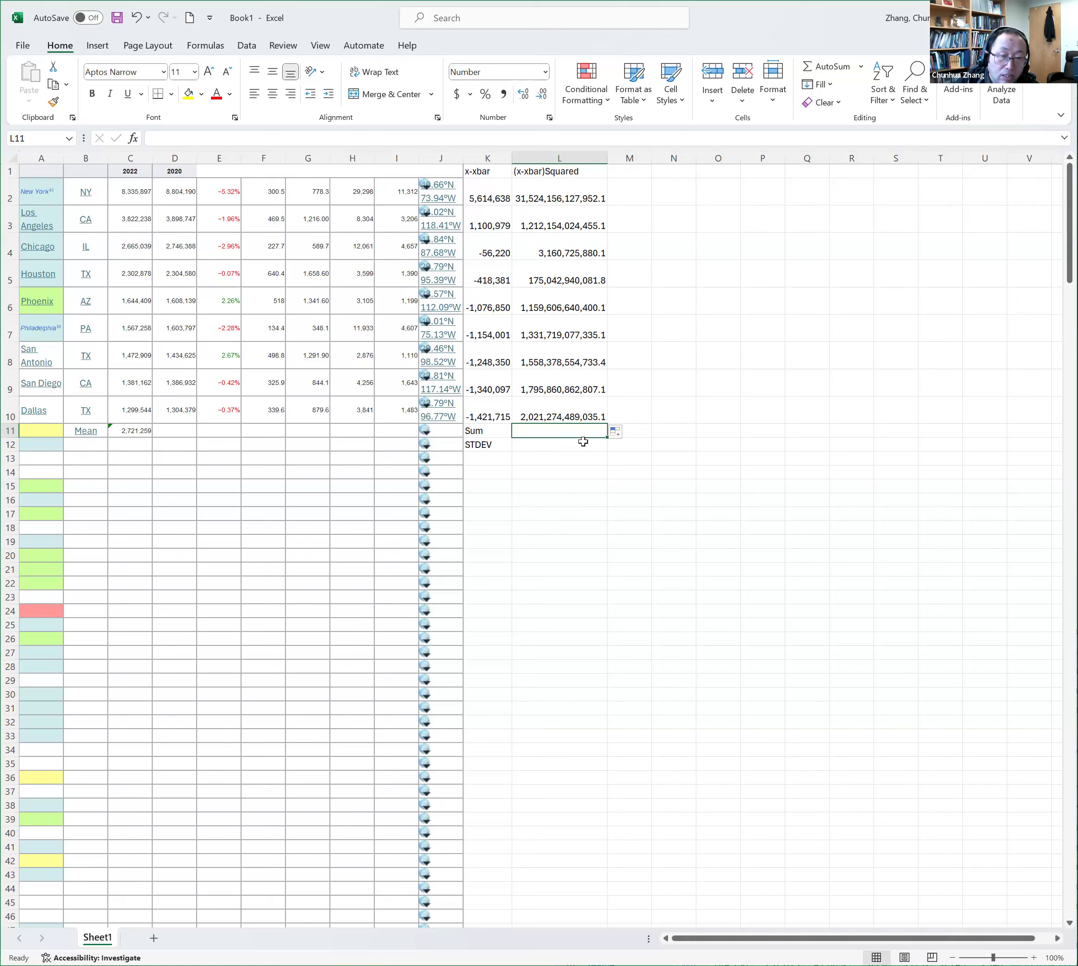
type("=")
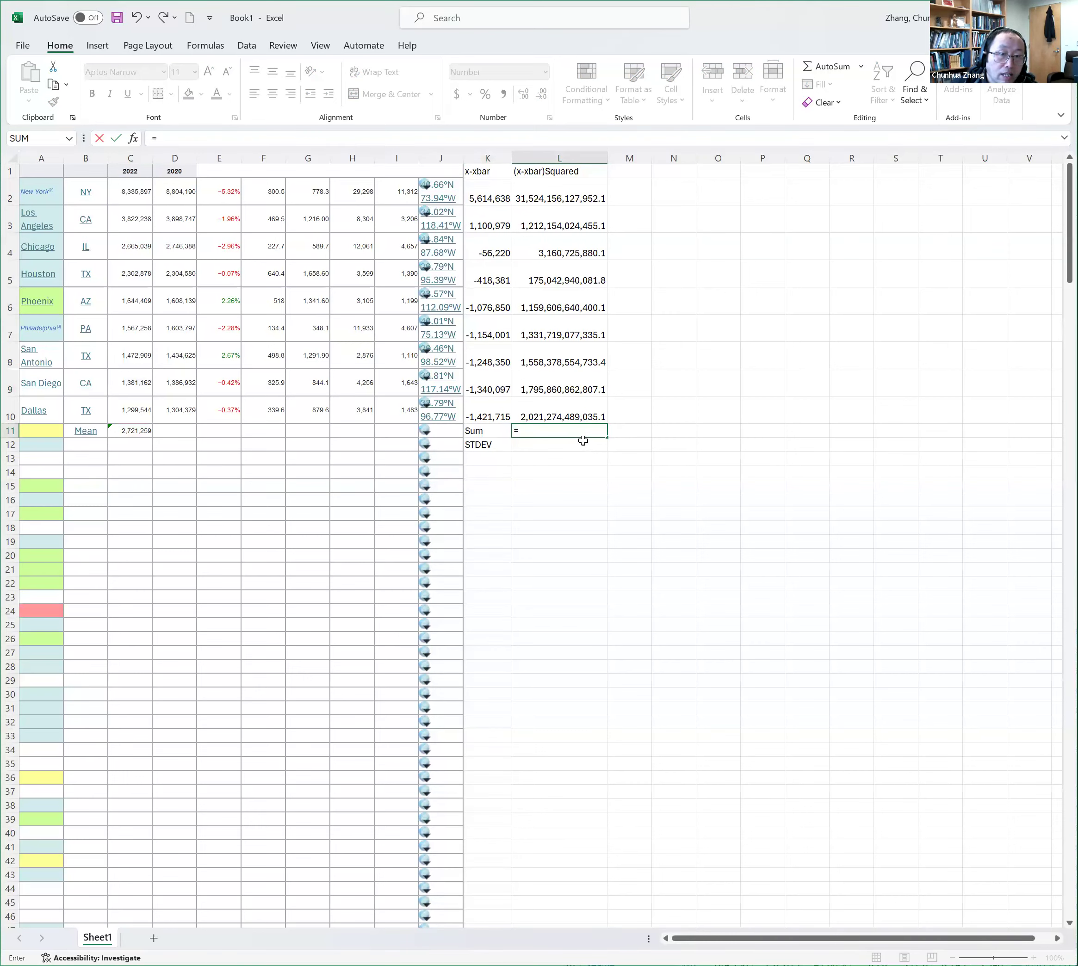
type("sum(")
left_click(581, 409)
left_click_drag(577, 363, 563, 196)
key("Return")
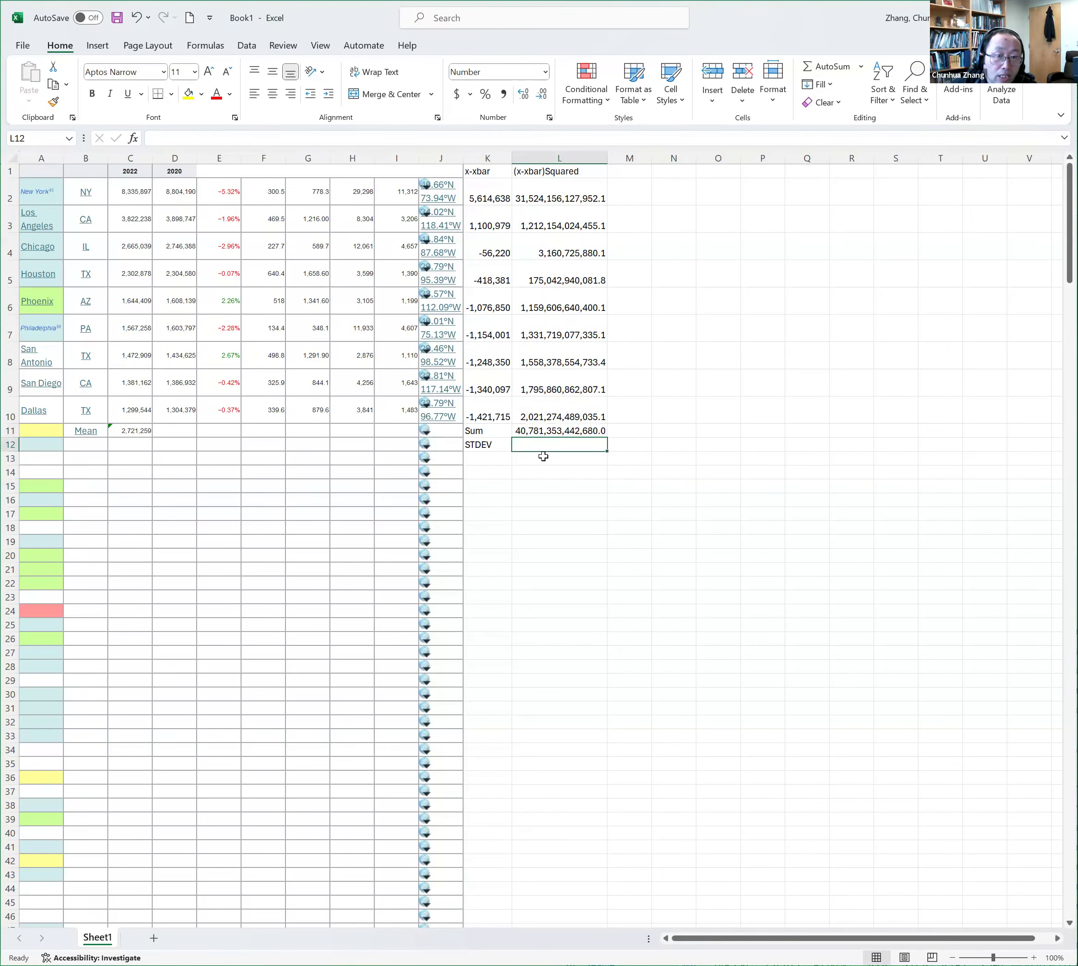
Build a variance formula in L12 that divides the sum in L11 by the sample size minus one: =L11/(count(C2:C10)-1)
left_click(508, 445)
left_click(547, 449)
left_click(490, 445)
left_click(549, 448)
type("=")
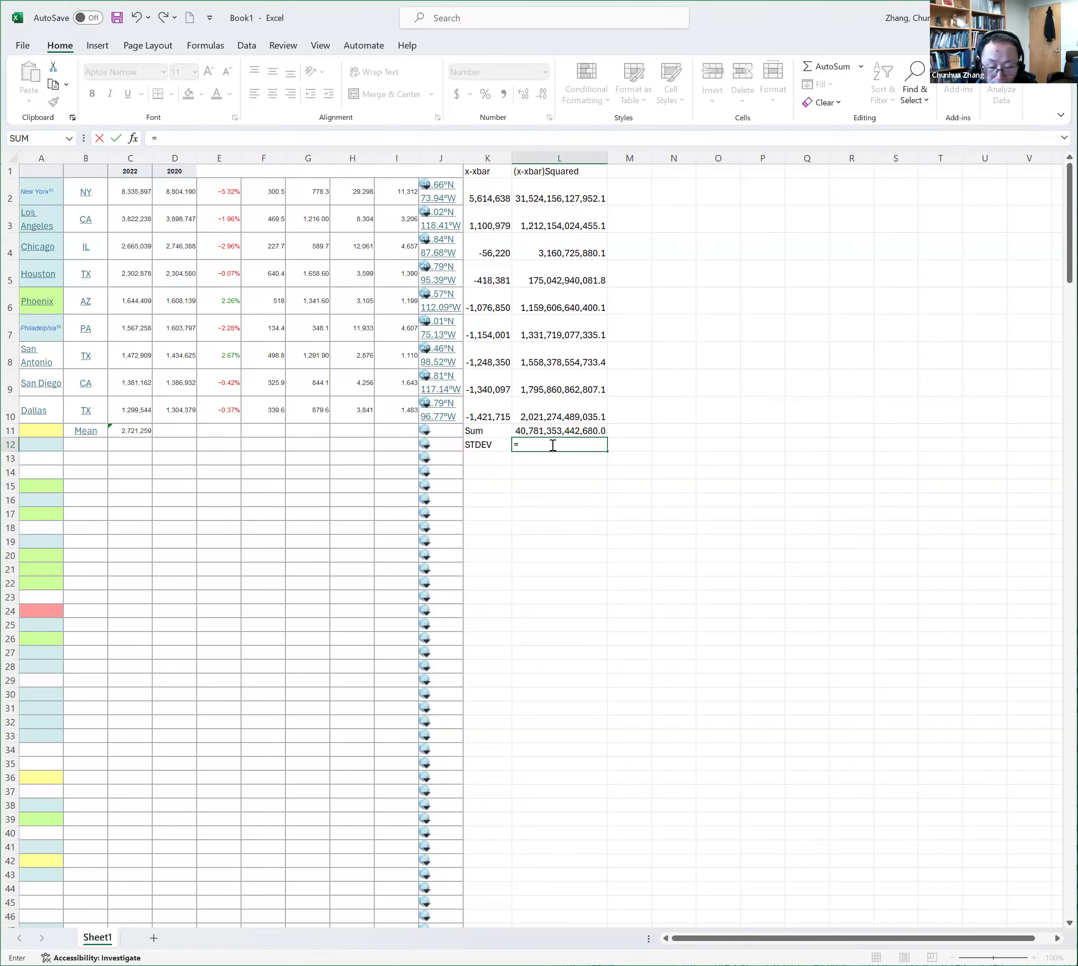
left_click(568, 431)
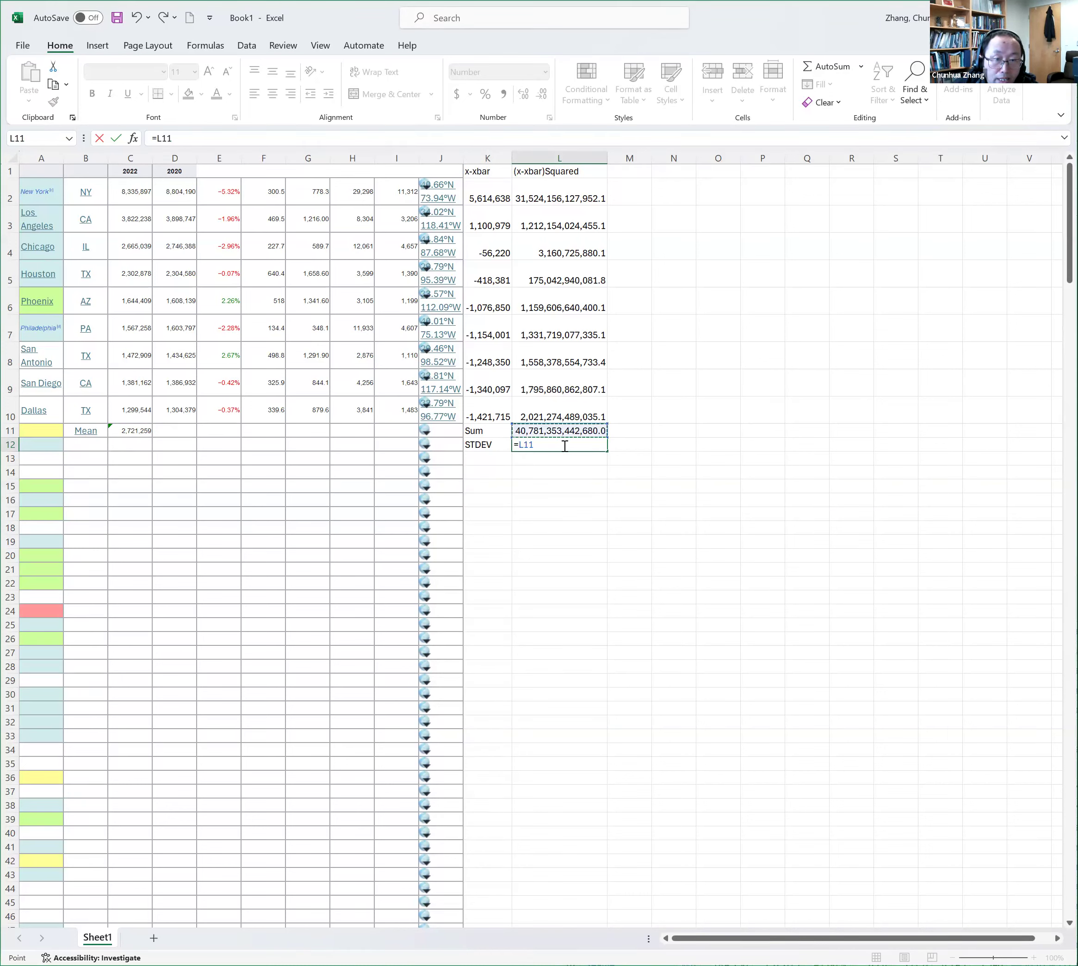
type("/(")
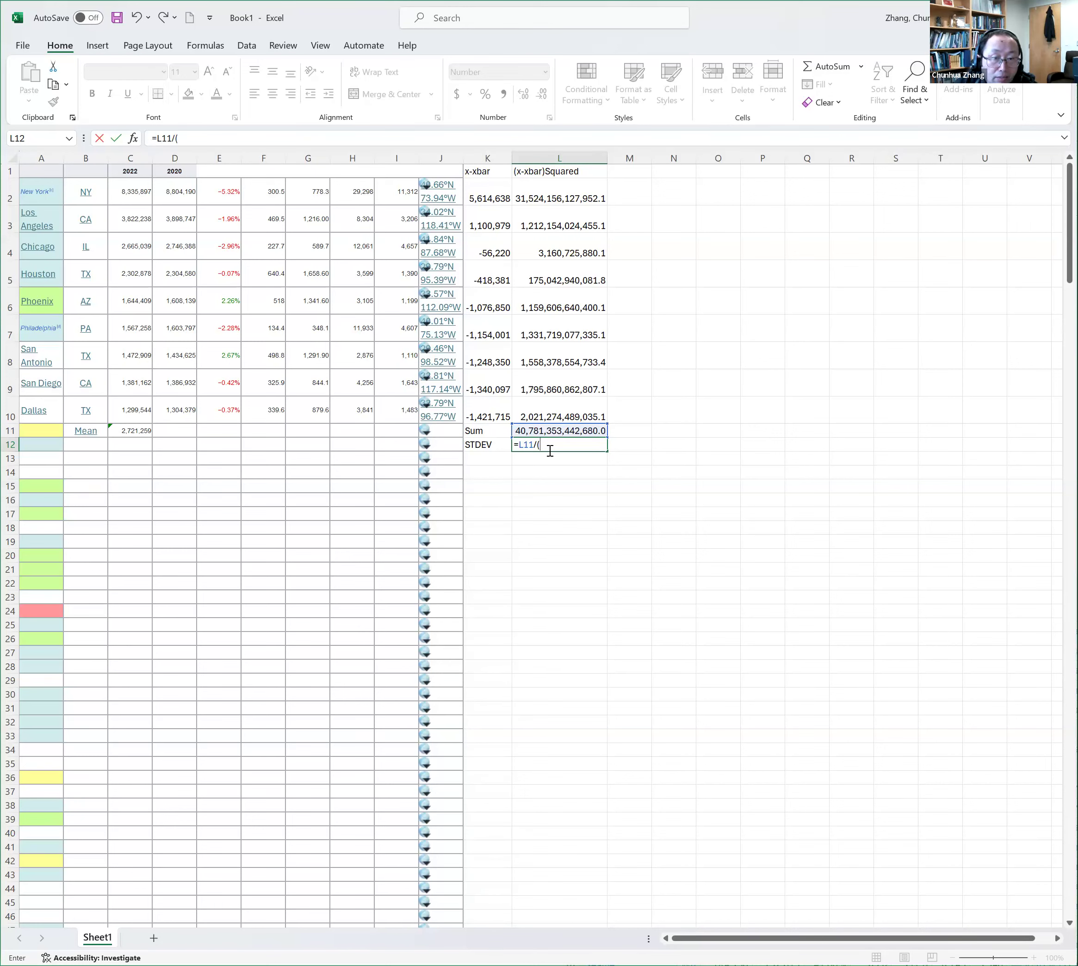
type("count")
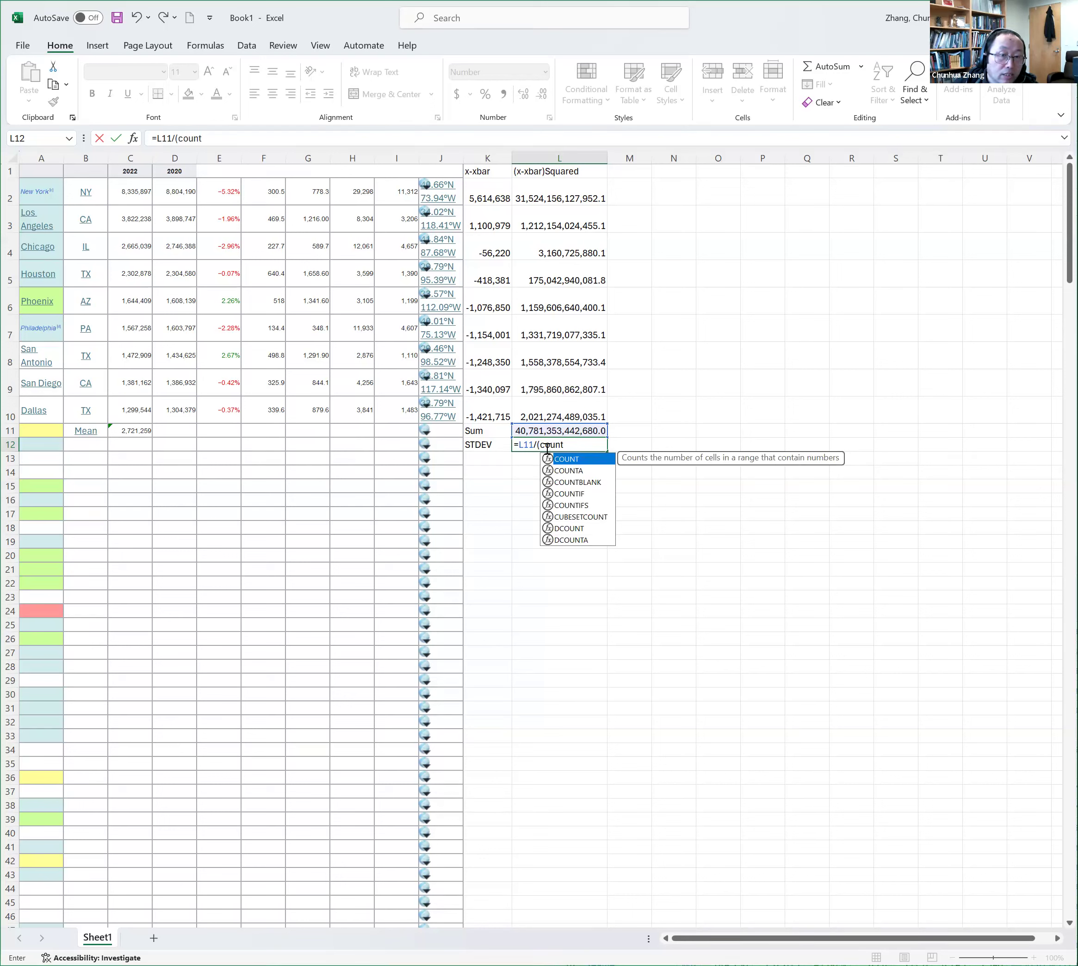
type("(")
left_click(132, 409)
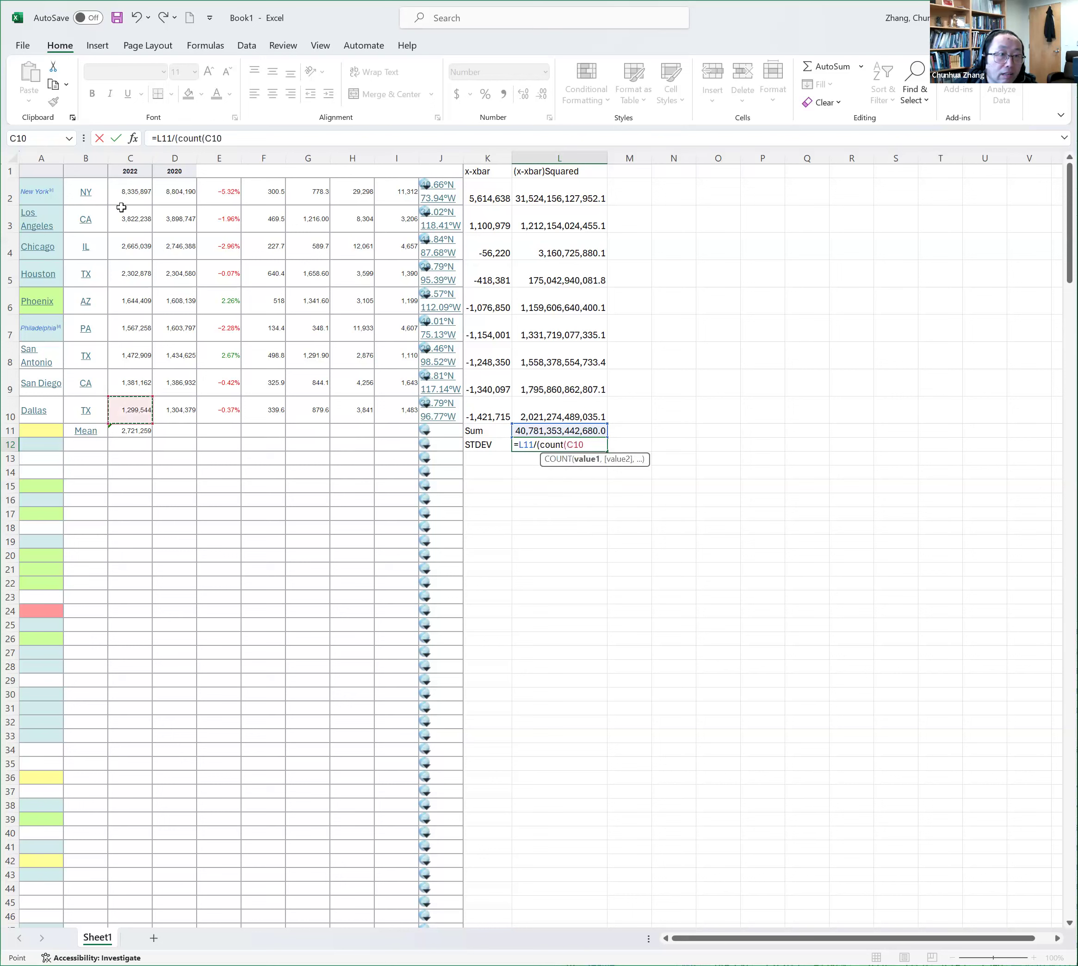
left_click(128, 198, "shift")
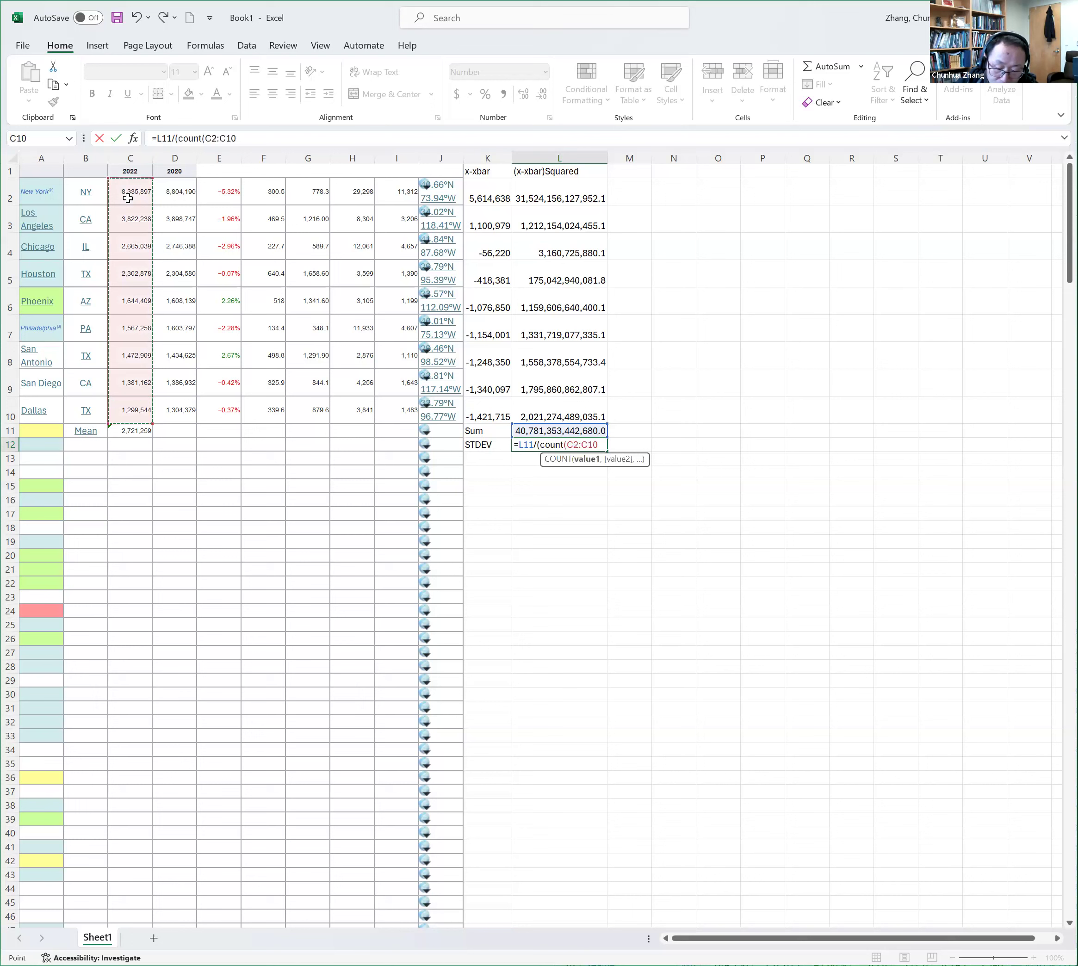
type(")-1")
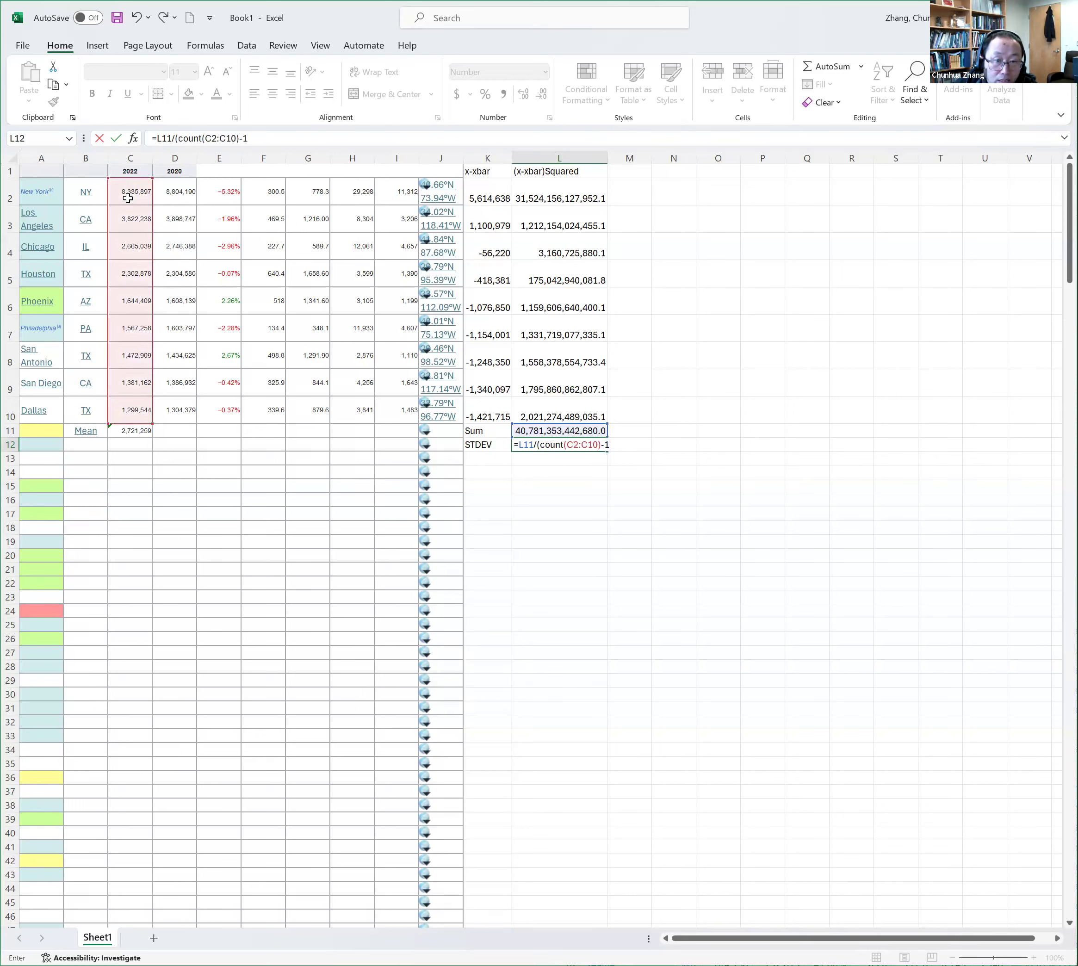
type(")")
Wrap the L12 formula in a square root so it reads =SQRT(L11/(count(C2:C10)-1)), and enter it
left_click(516, 445)
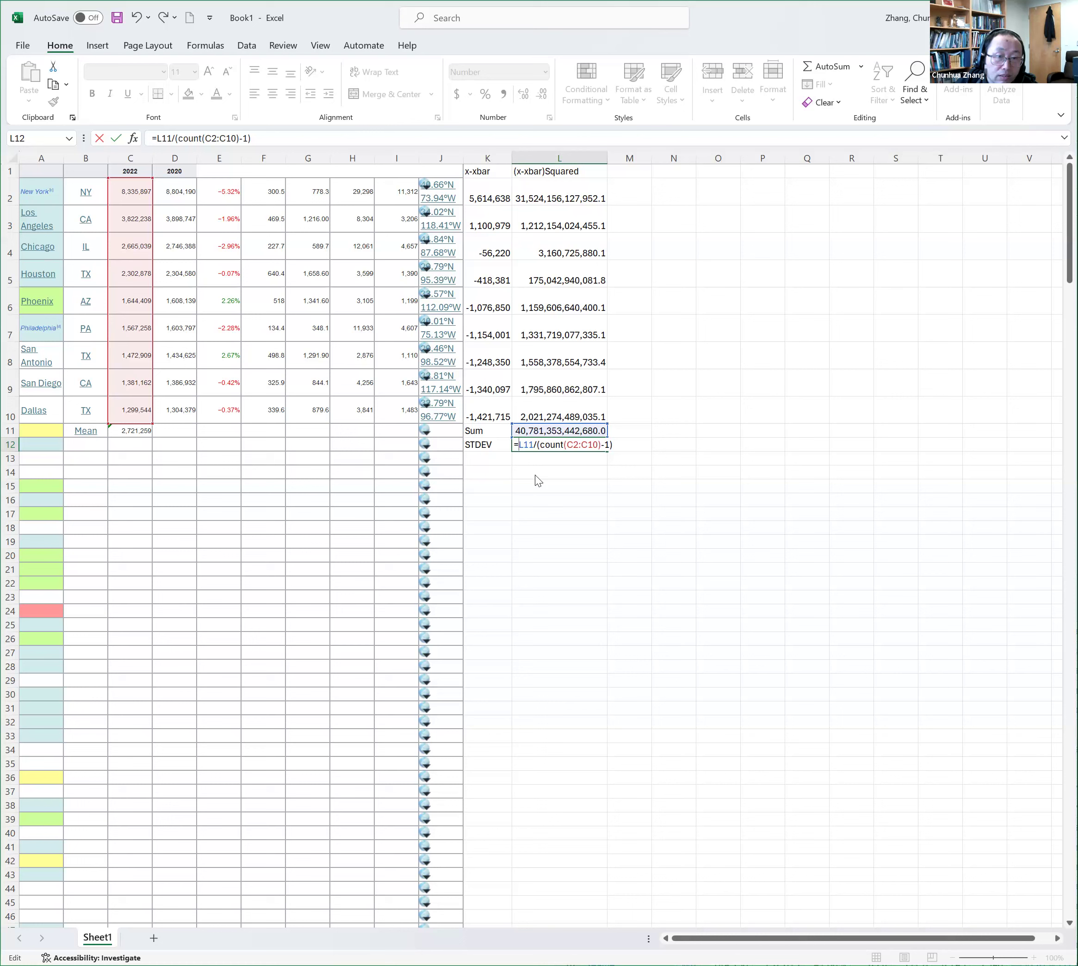
type("SQRT")
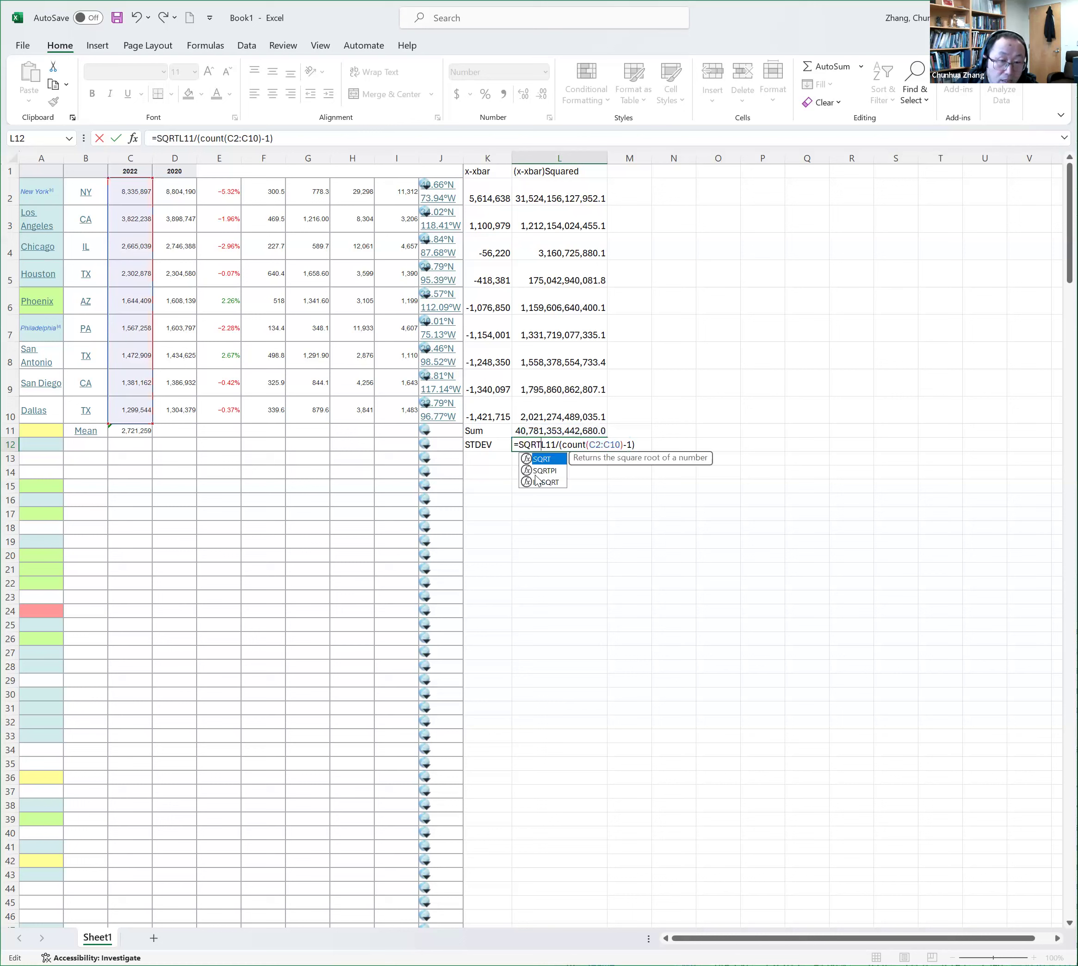
type("(")
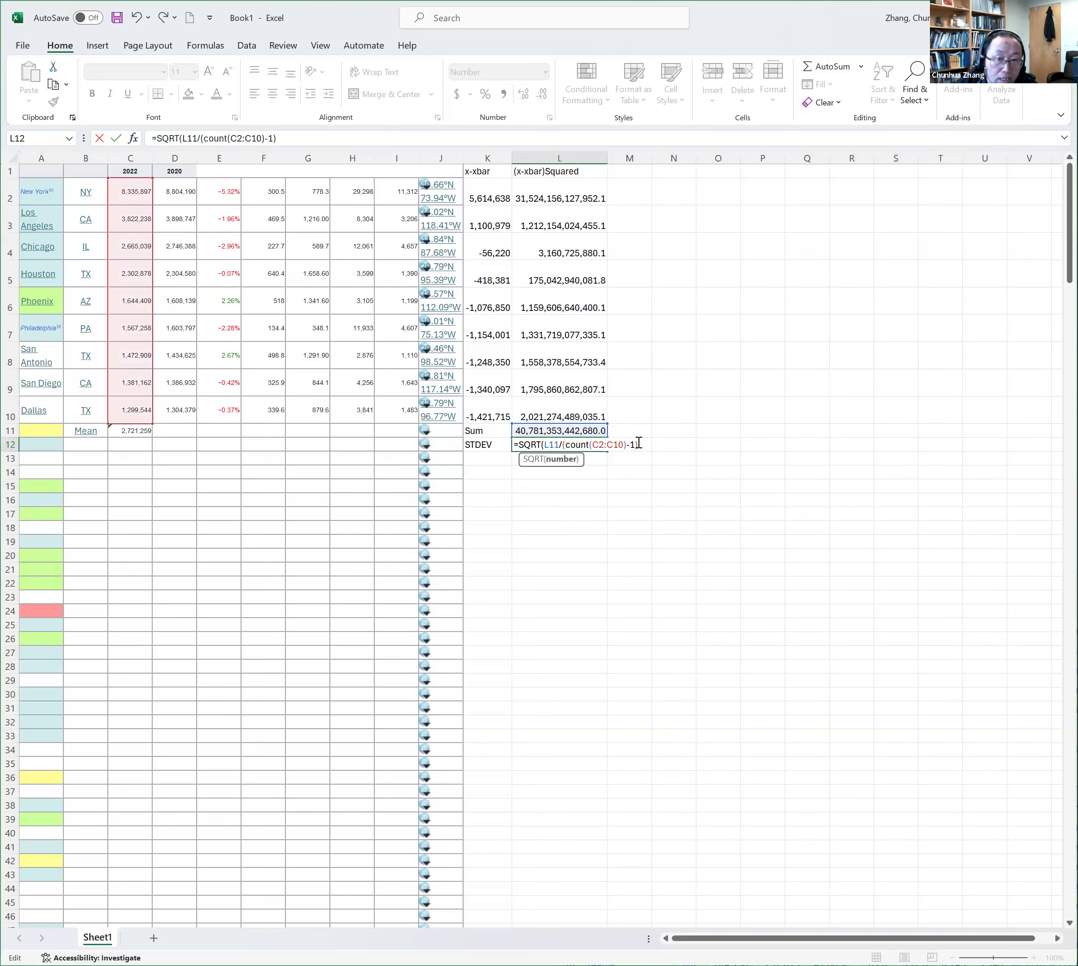
type(")")
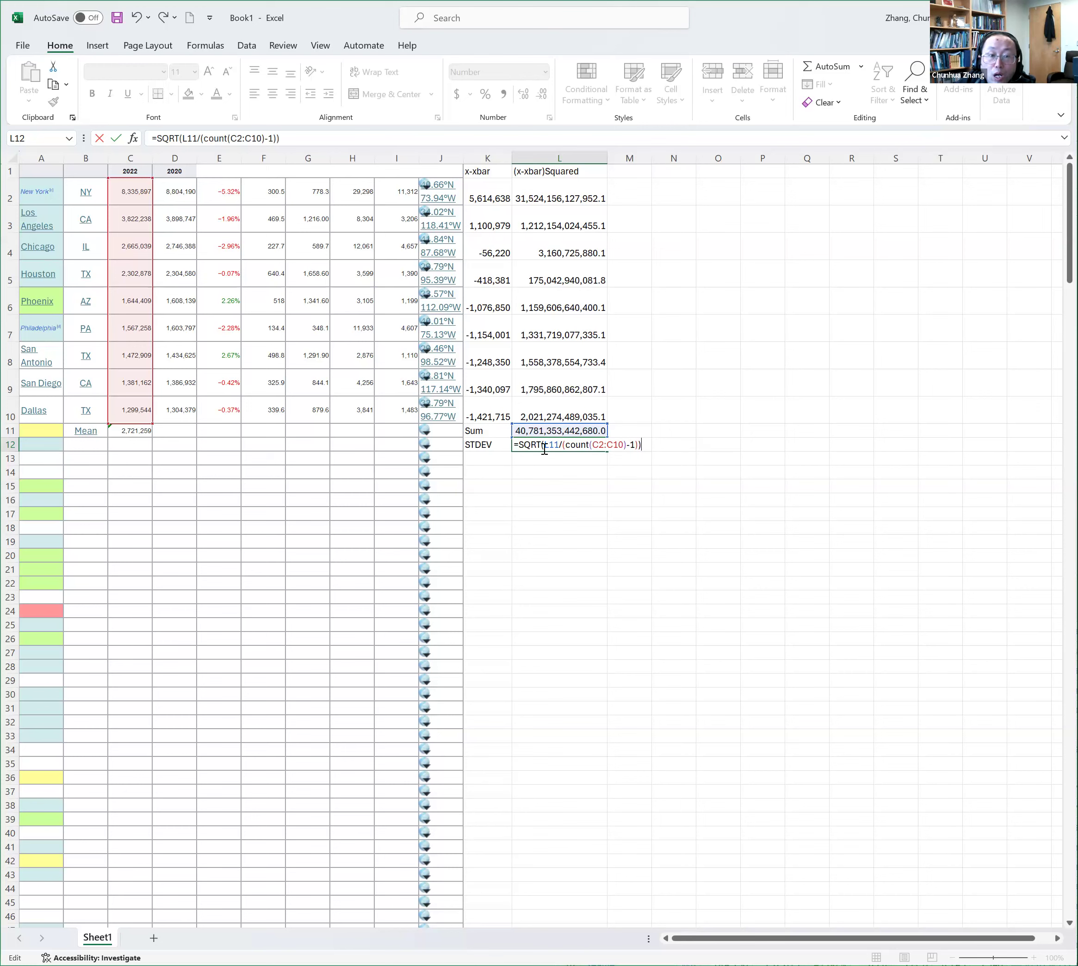
key("Return")
Inspect the standard deviation formula in L12 and the cells it references, leaving it unedited
left_click(597, 448)
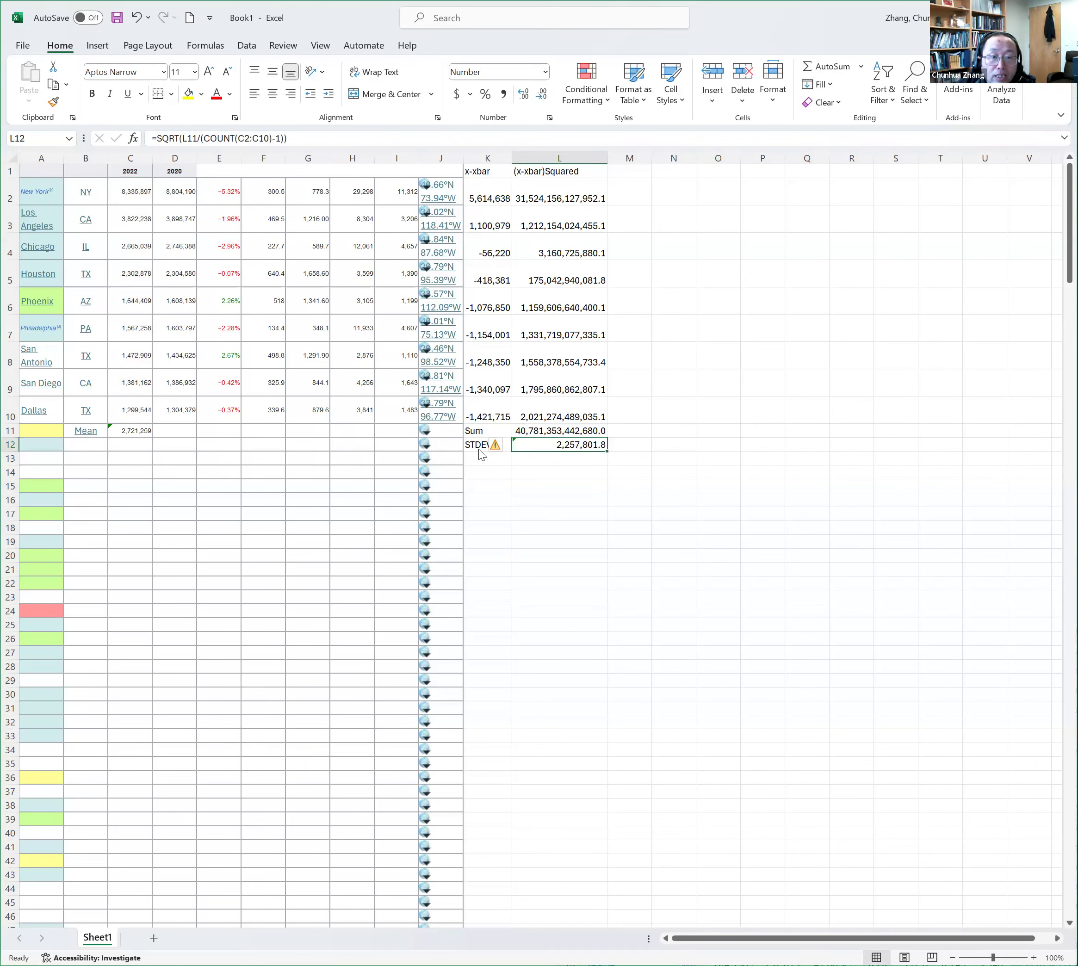
mouse_move(496, 447)
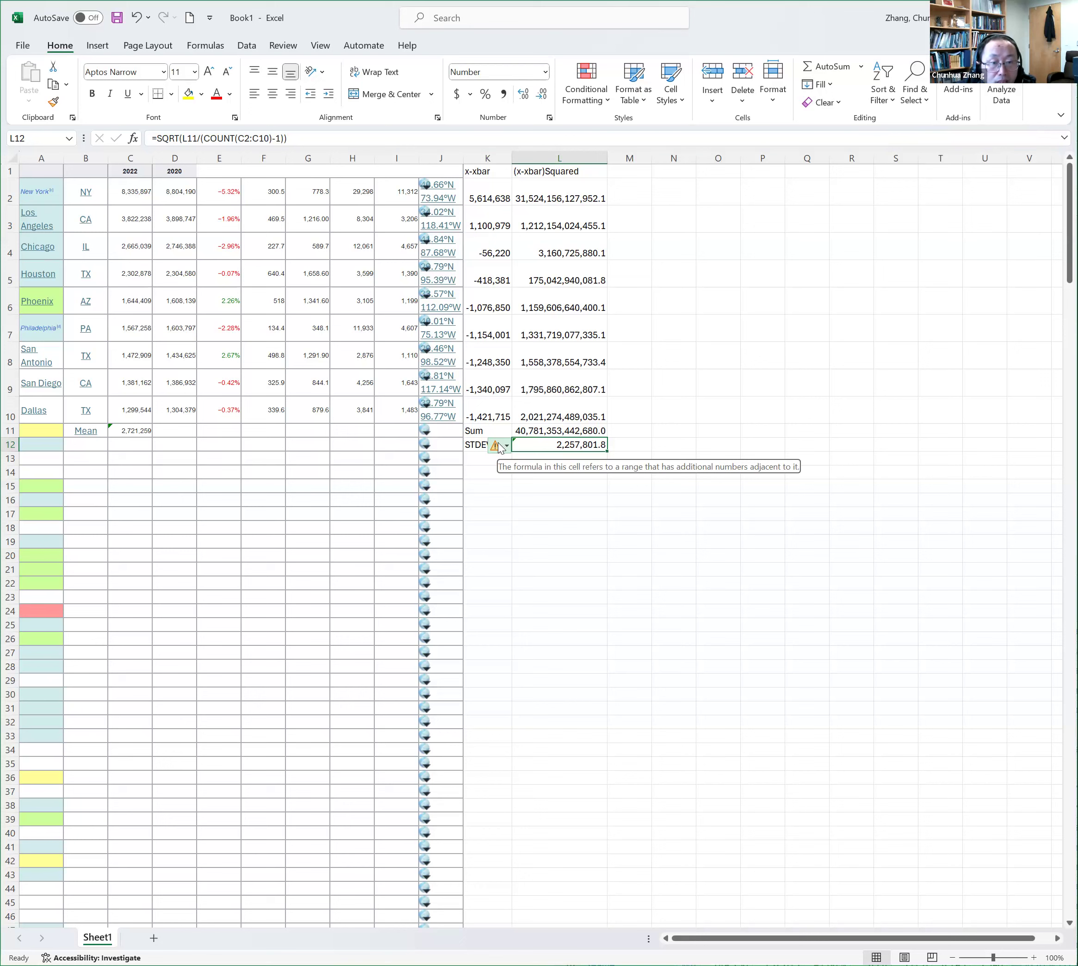
double_click(569, 448)
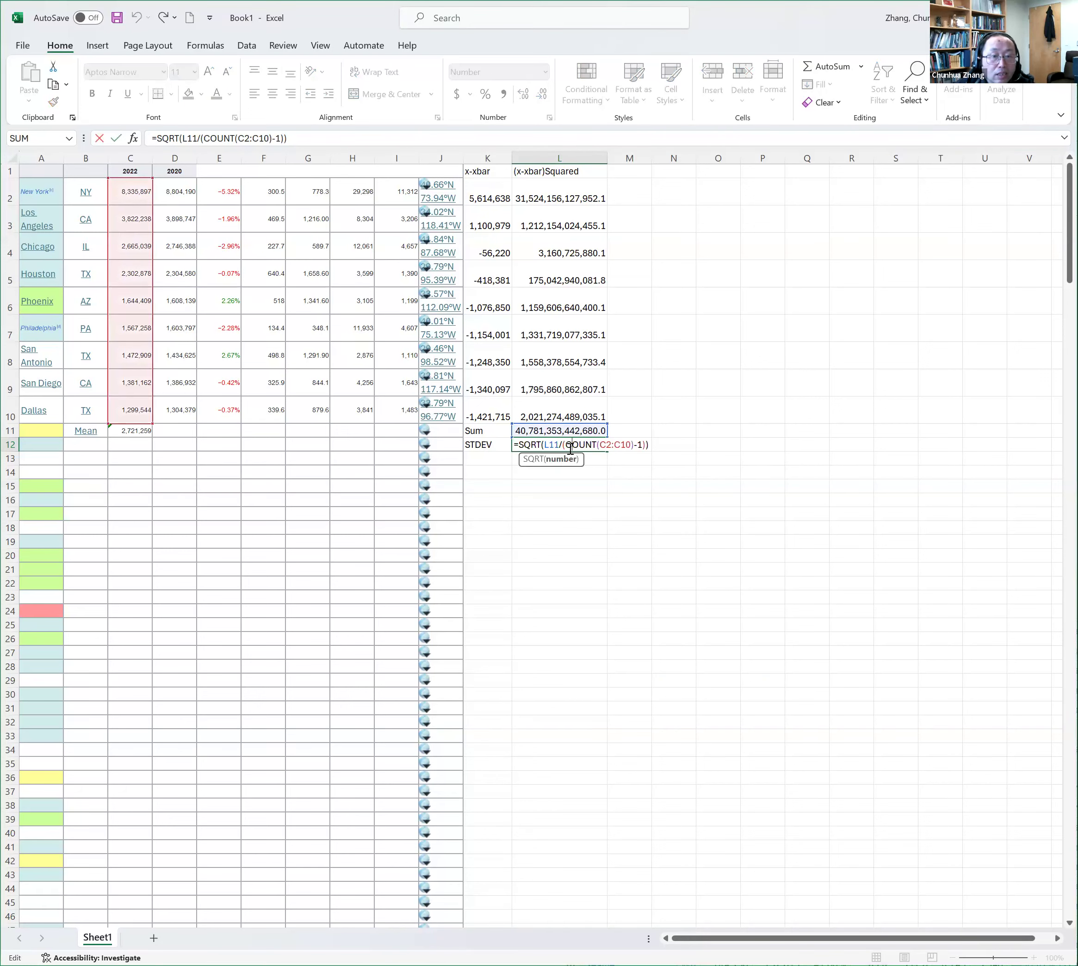
key("Escape")
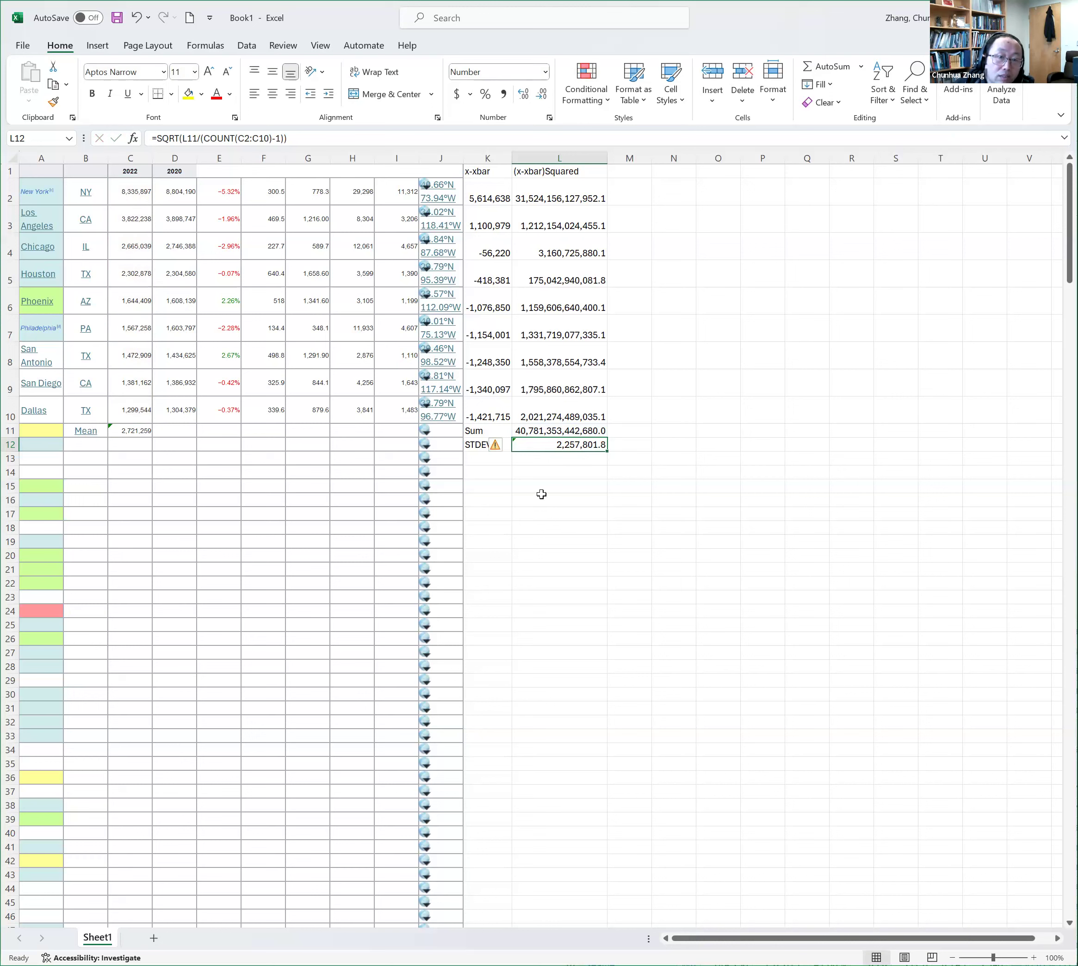
Calculate the standard deviation of the 2022 populations directly in F12 with =stdev(C2:C10)
left_click(268, 453)
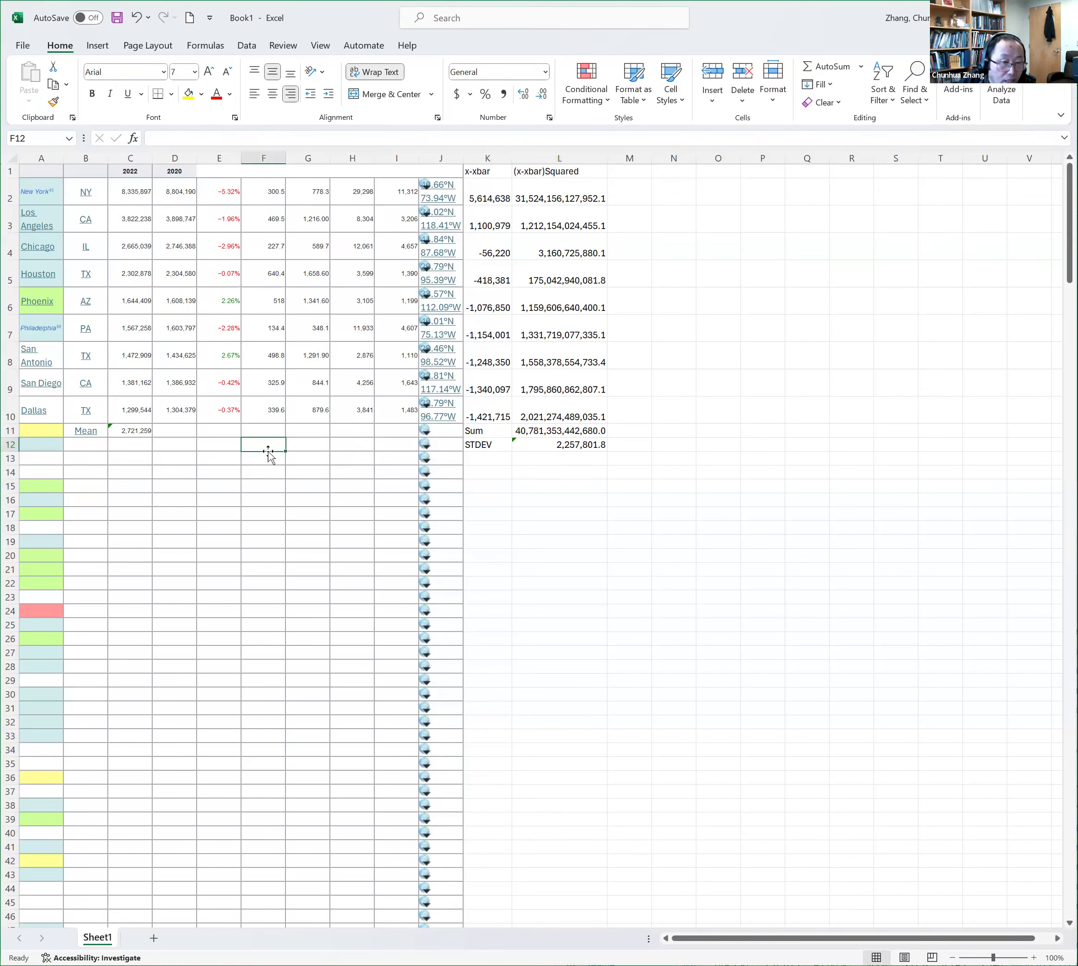
type("=")
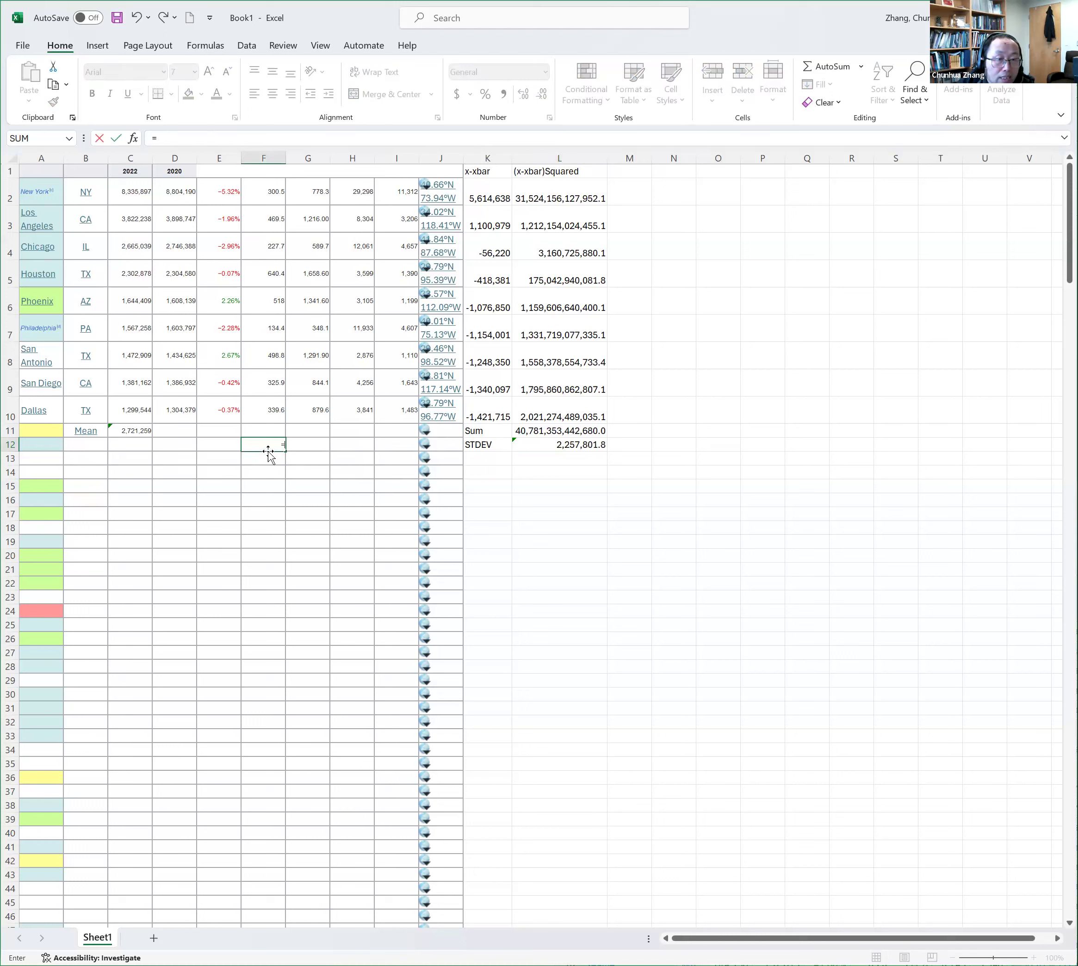
type("stdev(")
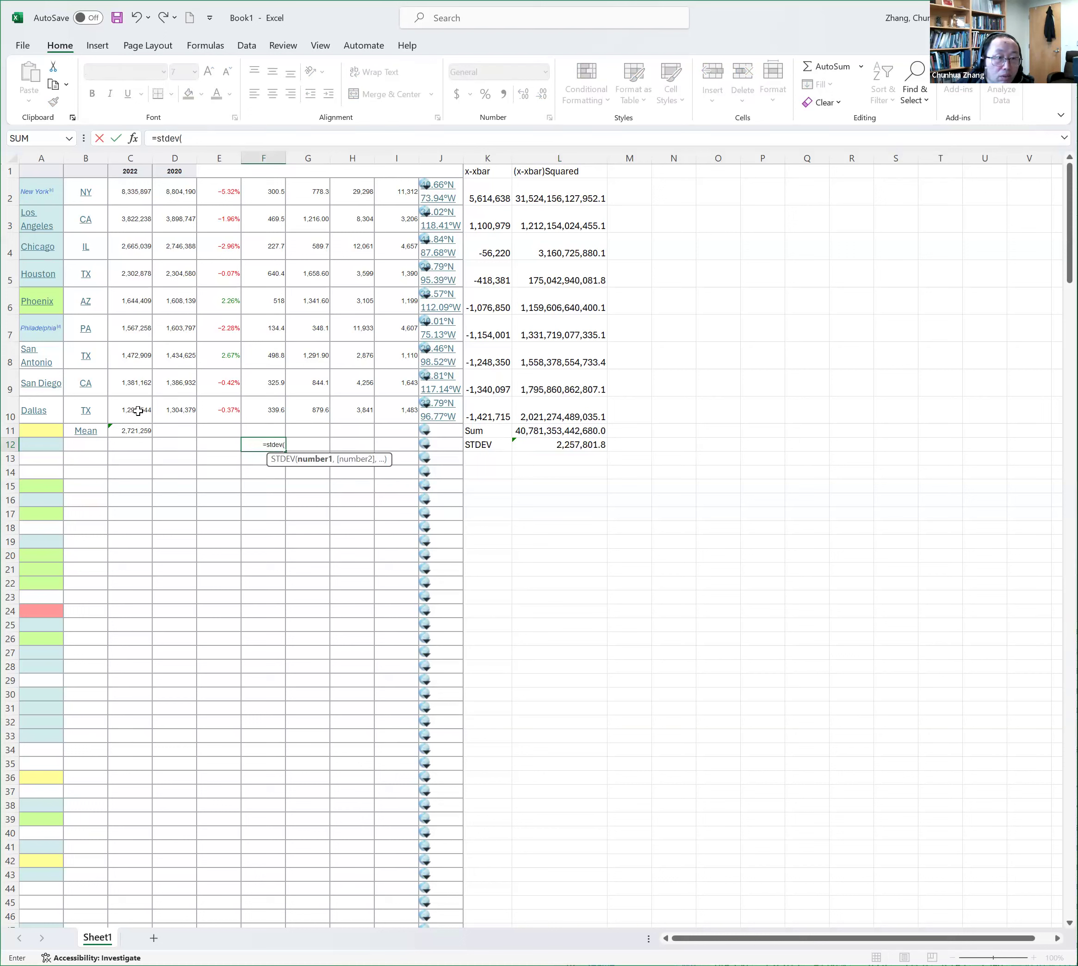
left_click_drag(138, 411, 128, 374)
left_click_drag(134, 214, 135, 199)
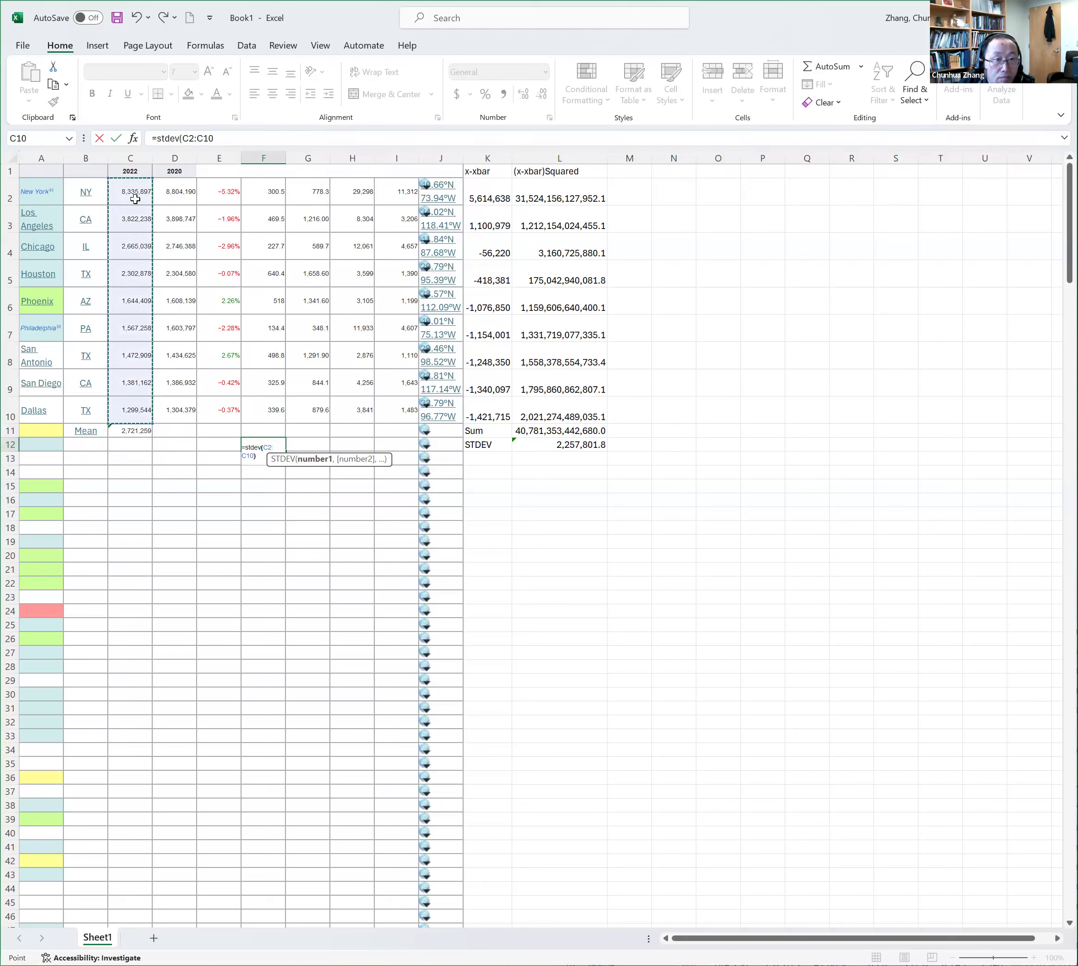
type(")")
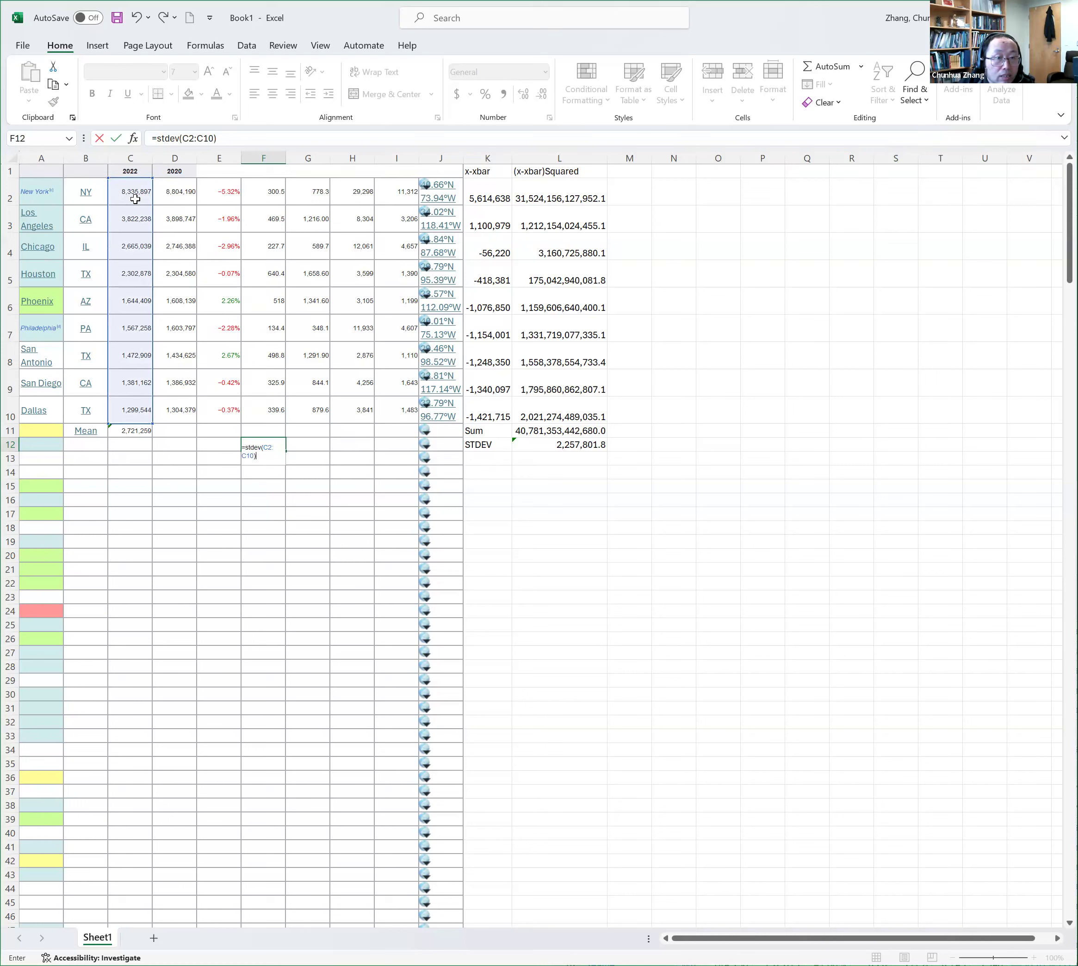
key("Return")
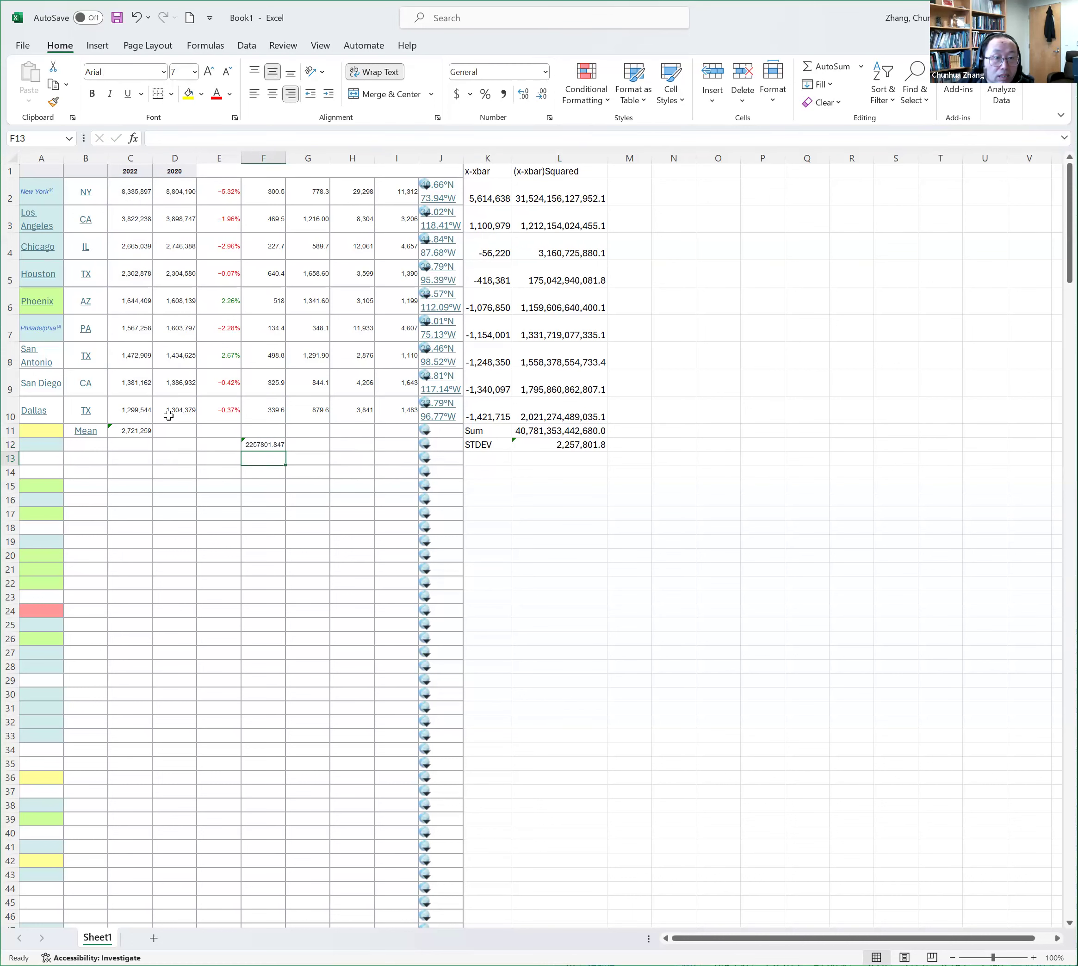